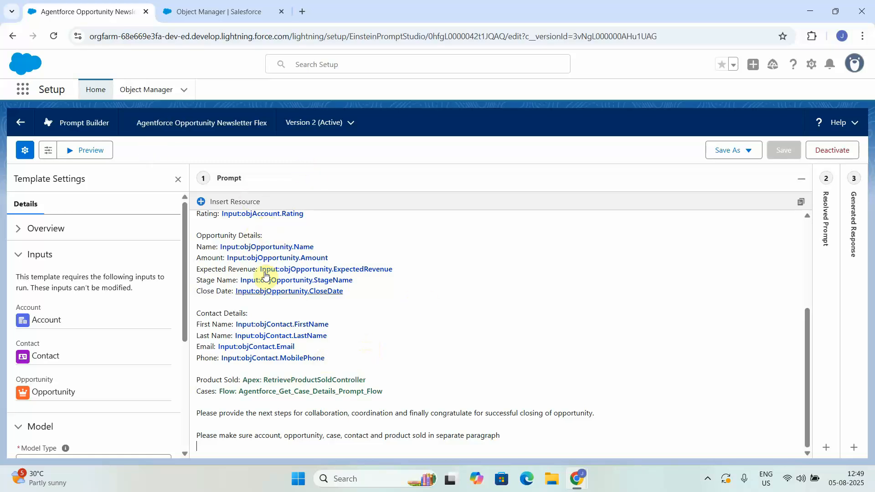
Open the Fields & Relationships list of the Opportunity object in Object Manager.
{"action": "left_click_drag", "start_coordinate": [805, 335], "coordinate": [803, 259]}
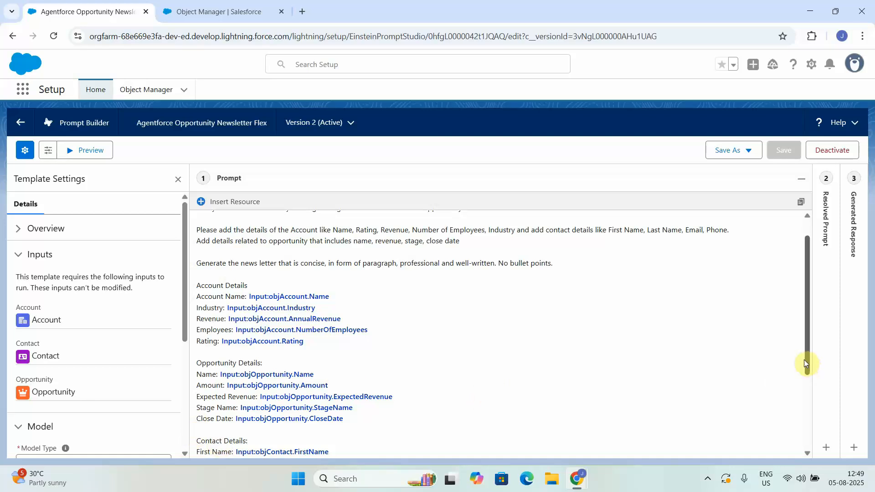
{"action": "scroll", "coordinate": [806, 358], "scroll_direction": "down", "scroll_amount": 3}
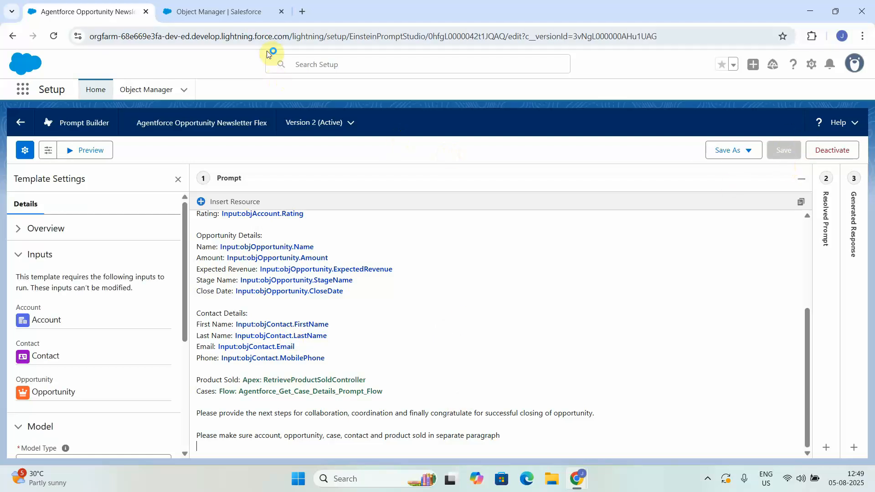
{"action": "left_click", "coordinate": [241, 13]}
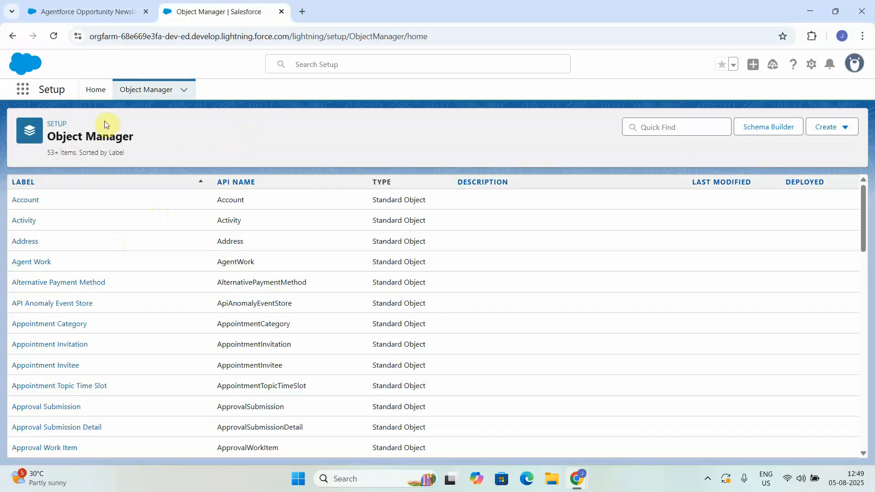
{"action": "left_click", "coordinate": [657, 127]}
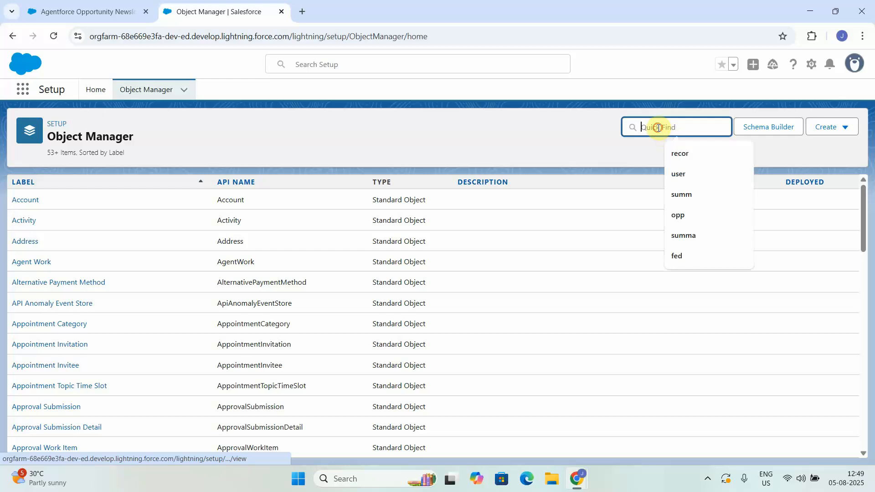
{"action": "type", "text": "opp"}
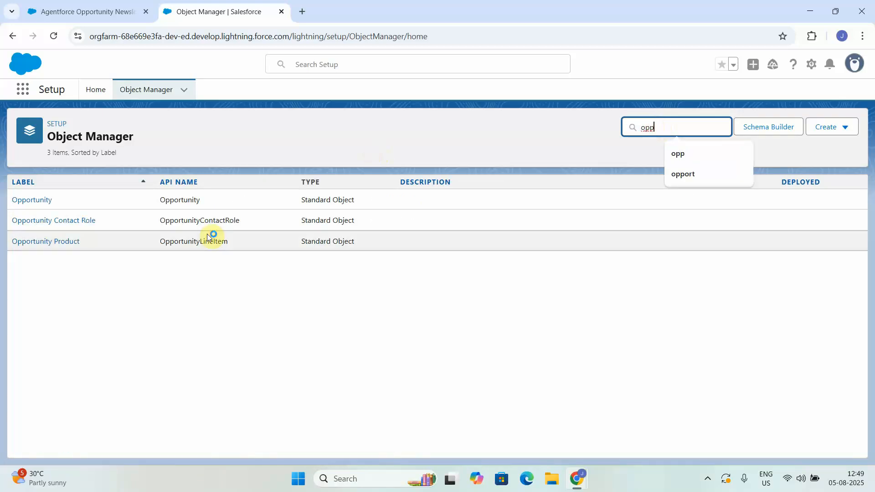
{"action": "left_click", "coordinate": [40, 201]}
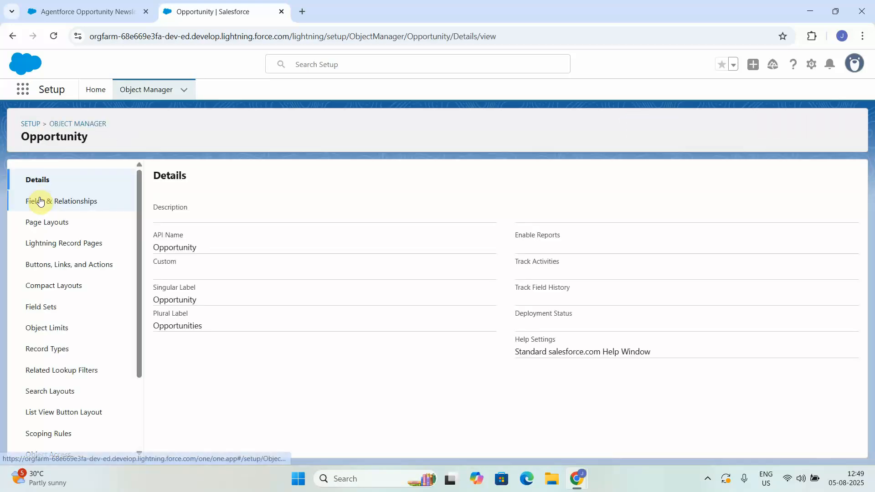
{"action": "left_click", "coordinate": [42, 201]}
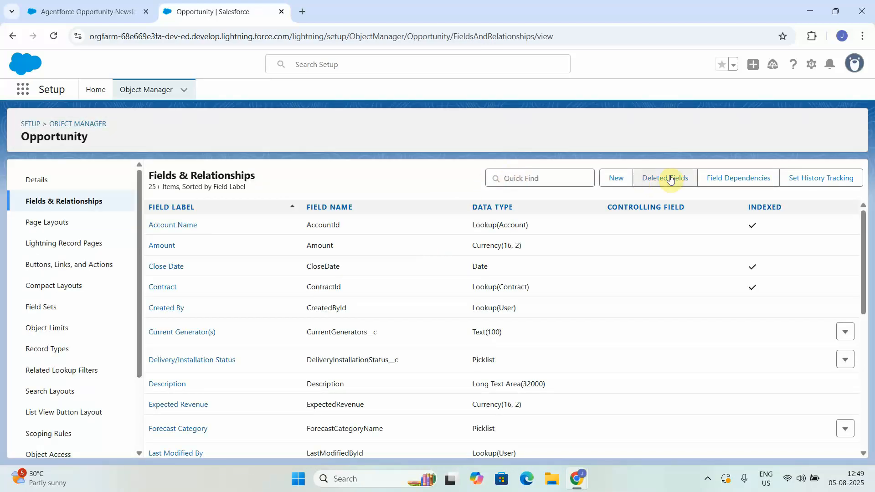
Start a new Text Area (Long) custom field on Opportunity and label it Opportunity Summary.
{"action": "left_click", "coordinate": [622, 181]}
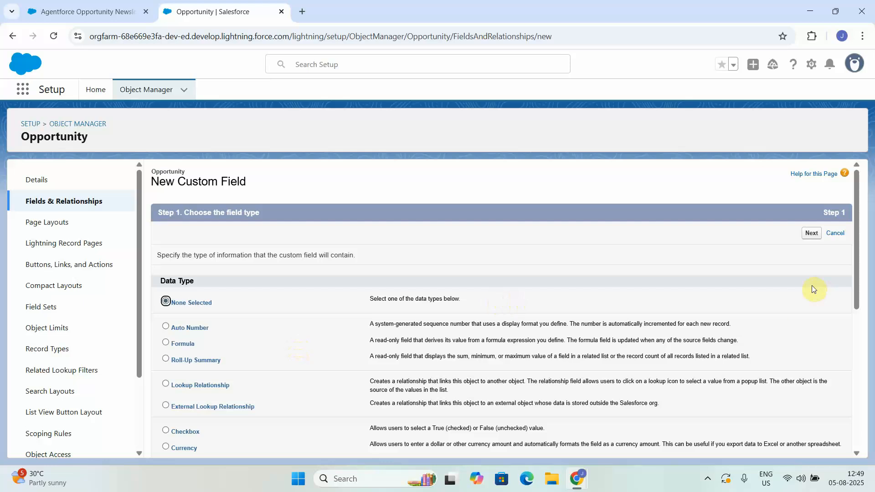
{"action": "left_click_drag", "start_coordinate": [855, 300], "coordinate": [855, 437]}
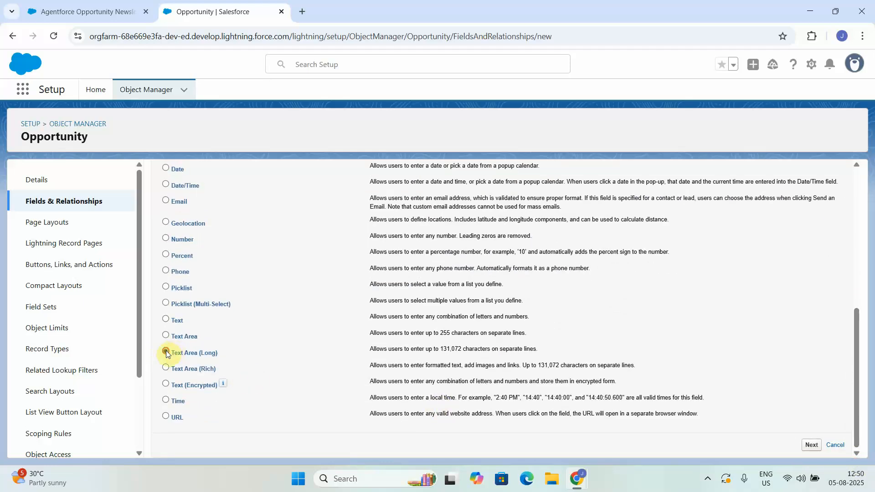
{"action": "left_click", "coordinate": [807, 445]}
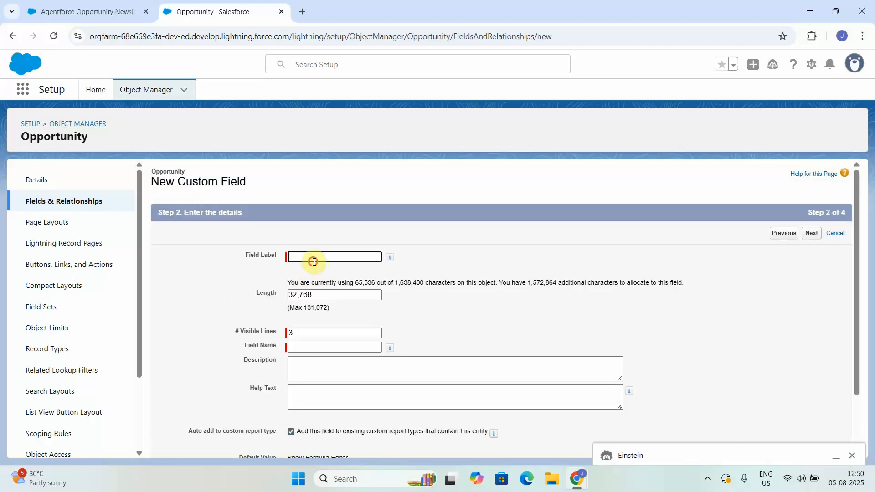
{"action": "left_click", "coordinate": [314, 262]}
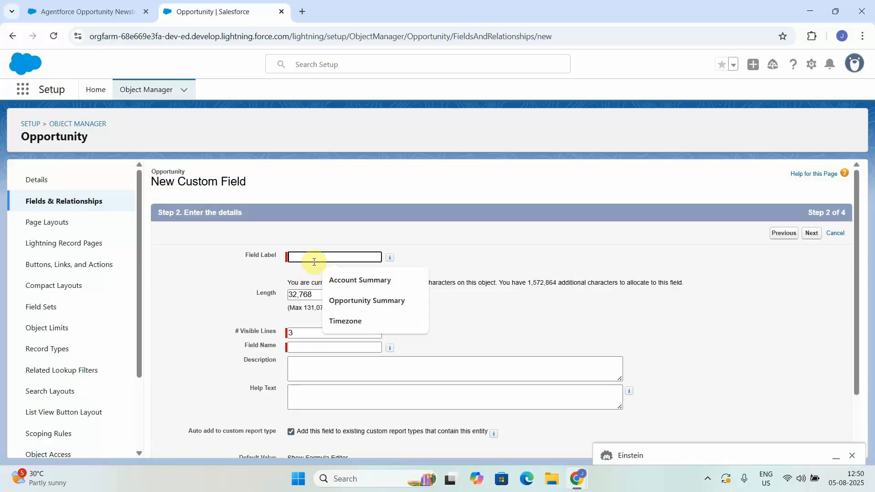
{"action": "left_click", "coordinate": [363, 302]}
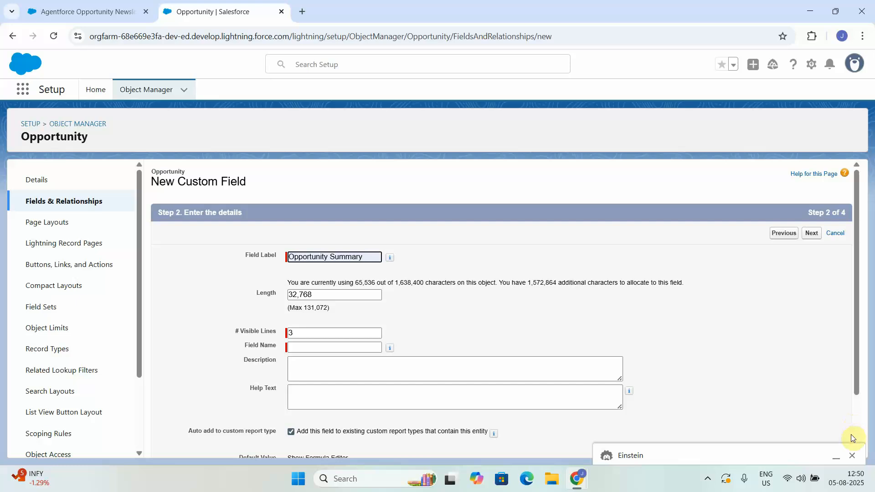
{"action": "left_click", "coordinate": [851, 455]}
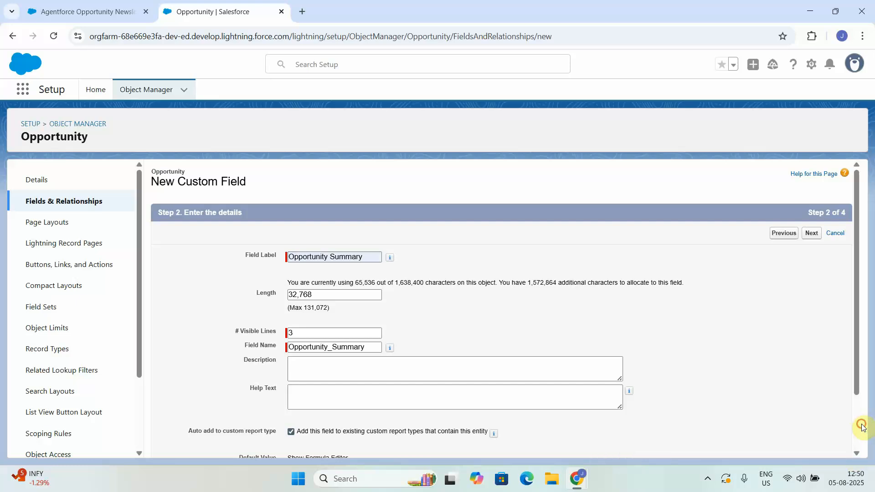
{"action": "left_click", "coordinate": [814, 235]}
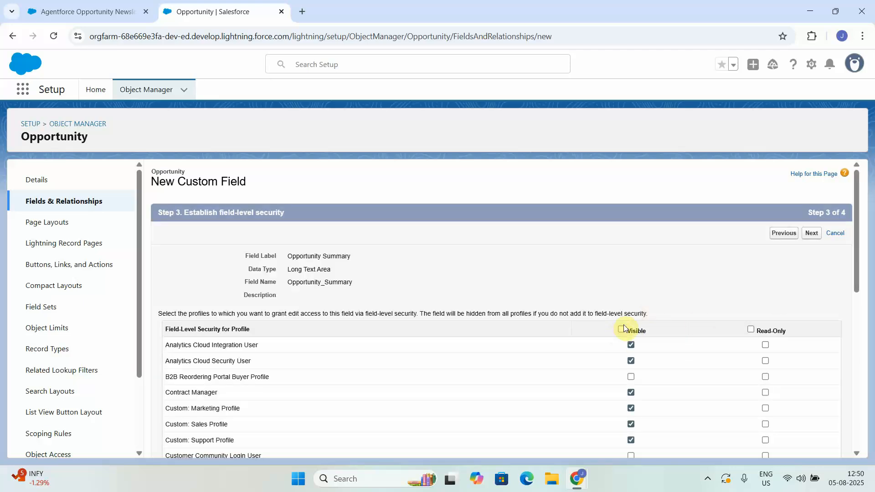
Make the Opportunity Summary field visible to all profiles and save it.
{"action": "left_click", "coordinate": [620, 329]}
{"action": "left_click", "coordinate": [812, 233]}
{"action": "left_click", "coordinate": [816, 233]}
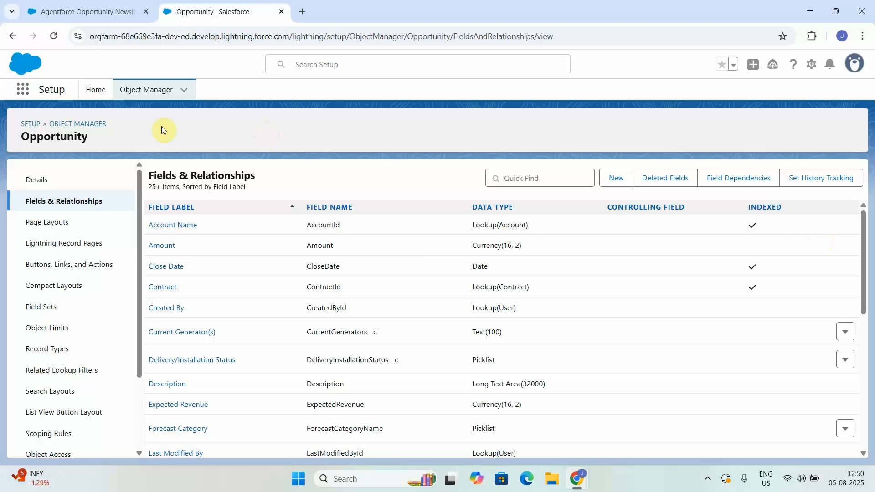
Go to the Flows page in Setup and create a new Record-Triggered Flow.
{"action": "left_click", "coordinate": [96, 97]}
{"action": "left_click", "coordinate": [78, 122]}
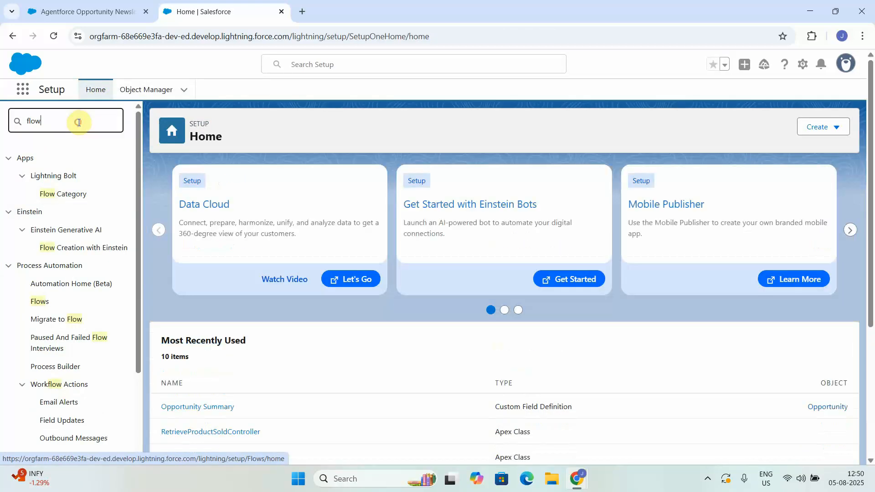
{"action": "left_click", "coordinate": [38, 301]}
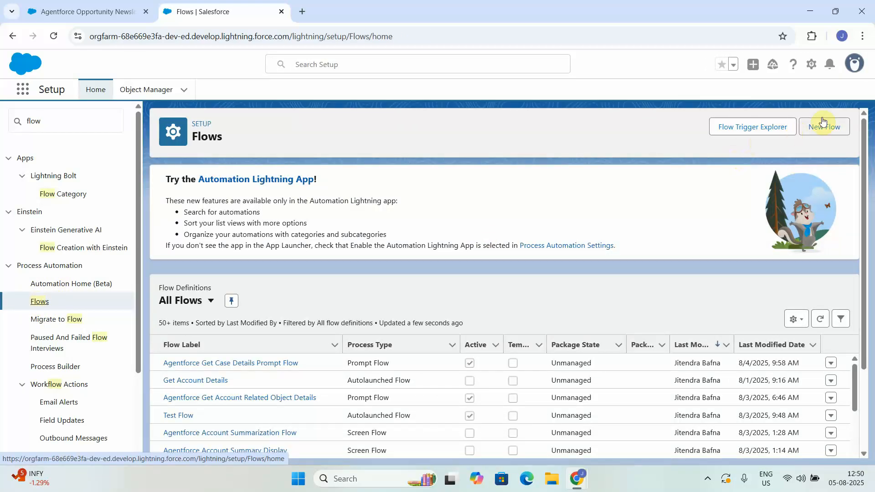
{"action": "left_click", "coordinate": [820, 125]}
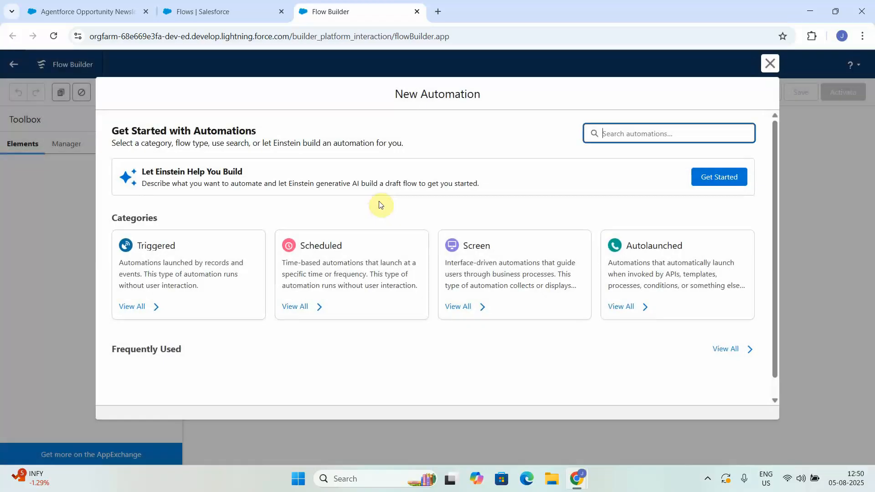
{"action": "left_click", "coordinate": [634, 133]}
{"action": "type", "text": "rec"}
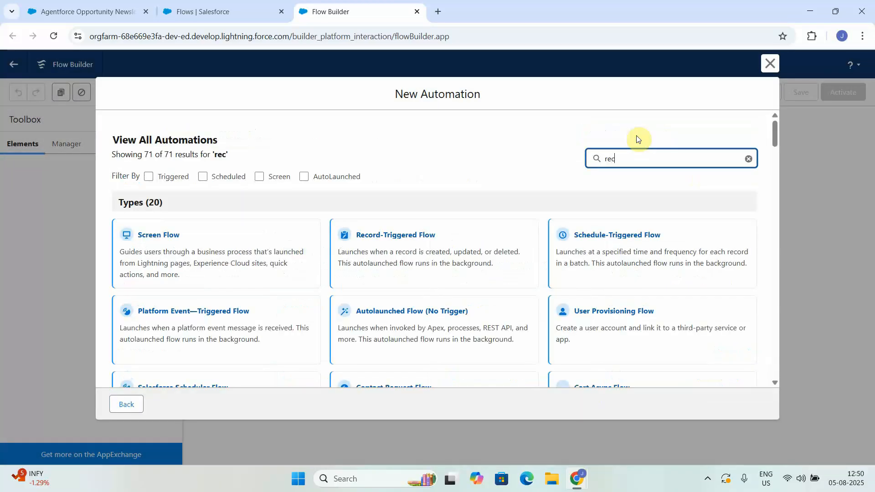
{"action": "left_click", "coordinate": [229, 247]}
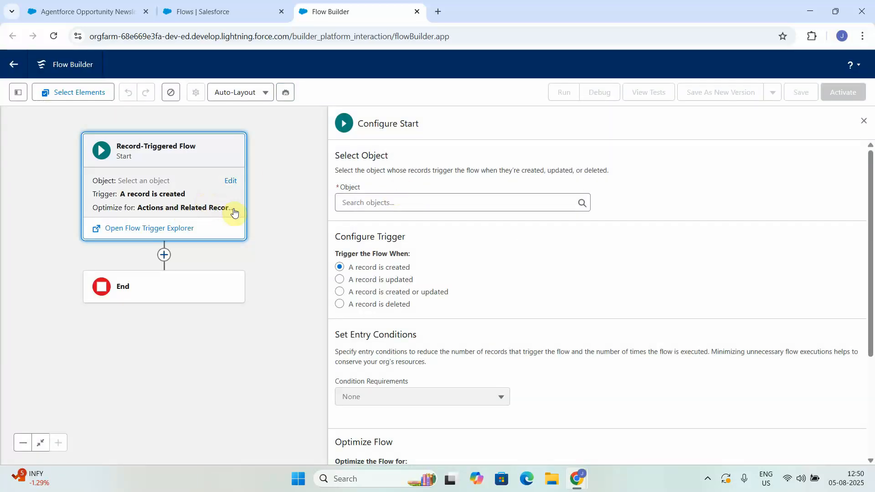
Set the flow's trigger object to Opportunity and have it run when a record is updated.
{"action": "left_click", "coordinate": [416, 201]}
{"action": "type", "text": "opp"}
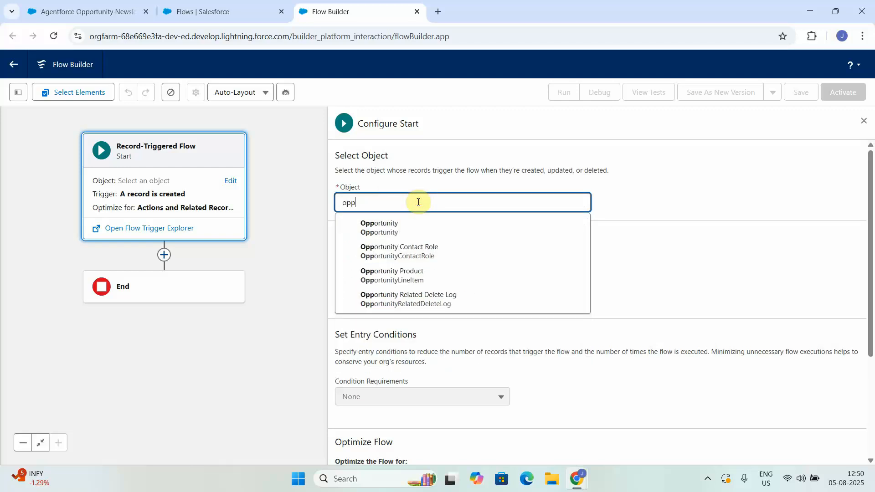
{"action": "left_click", "coordinate": [411, 230]}
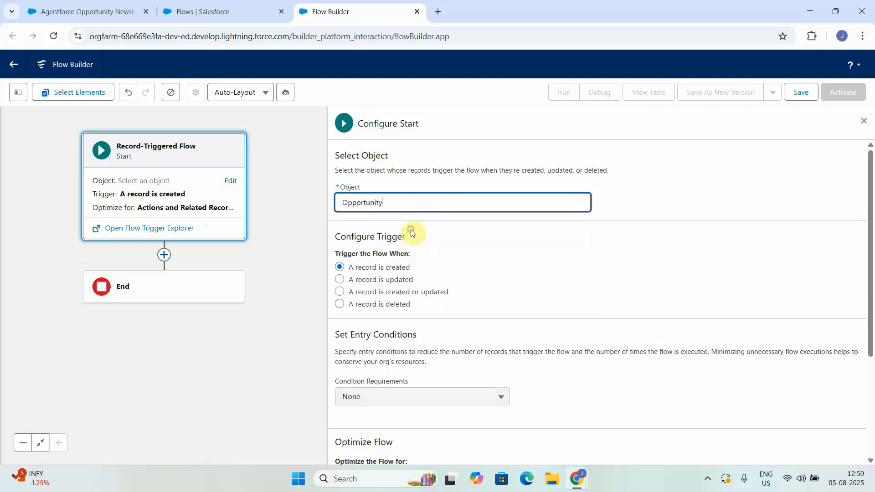
{"action": "left_click", "coordinate": [339, 279]}
Set the entry conditions to All Conditions Are Met (AND) with Stage Equals Closed Won.
{"action": "left_click", "coordinate": [424, 425]}
{"action": "left_click", "coordinate": [396, 345]}
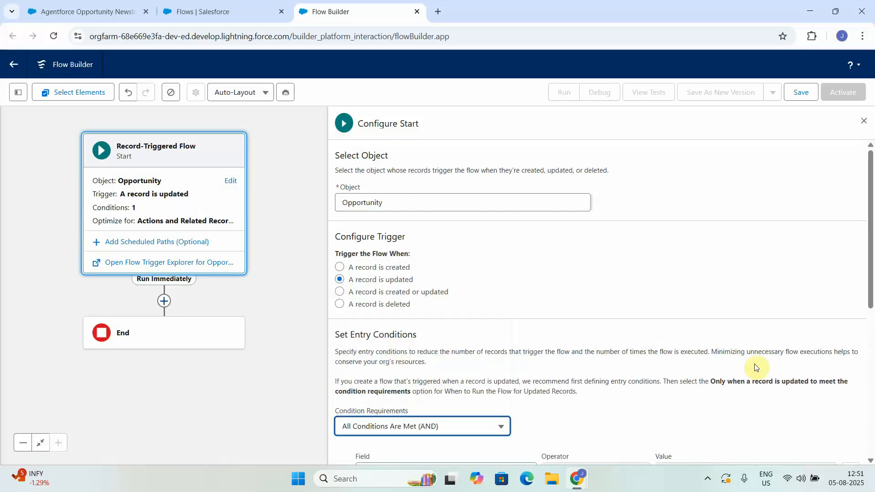
{"action": "scroll", "coordinate": [869, 360], "scroll_direction": "down", "scroll_amount": 3}
{"action": "scroll", "coordinate": [869, 361], "scroll_direction": "down", "scroll_amount": 3}
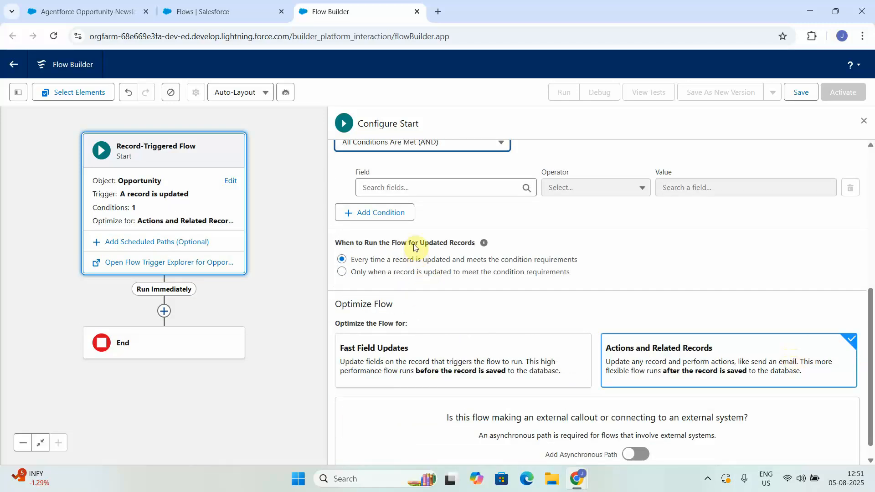
{"action": "left_click", "coordinate": [447, 183]}
{"action": "type", "text": "stag"}
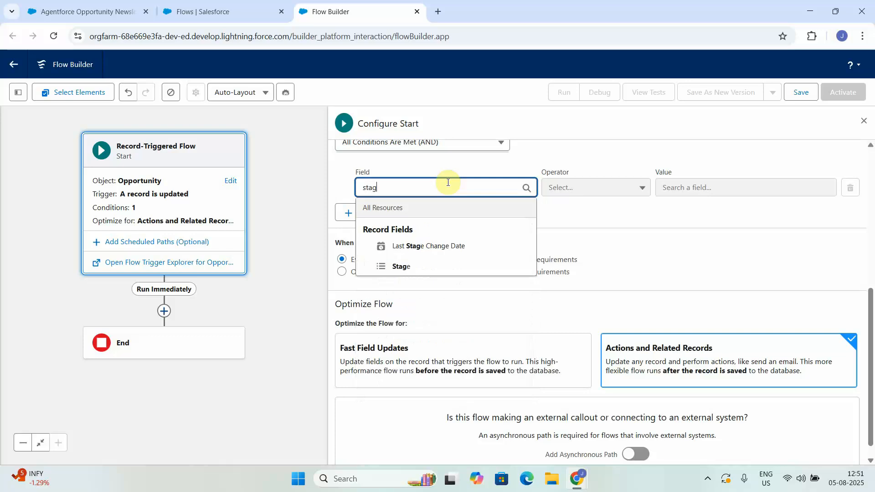
{"action": "left_click", "coordinate": [397, 266]}
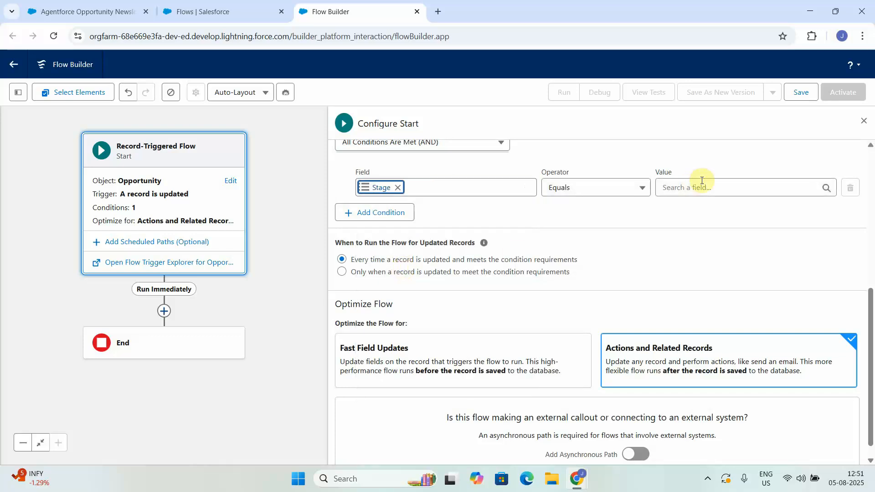
{"action": "left_click", "coordinate": [699, 192]}
{"action": "type", "text": "clo"}
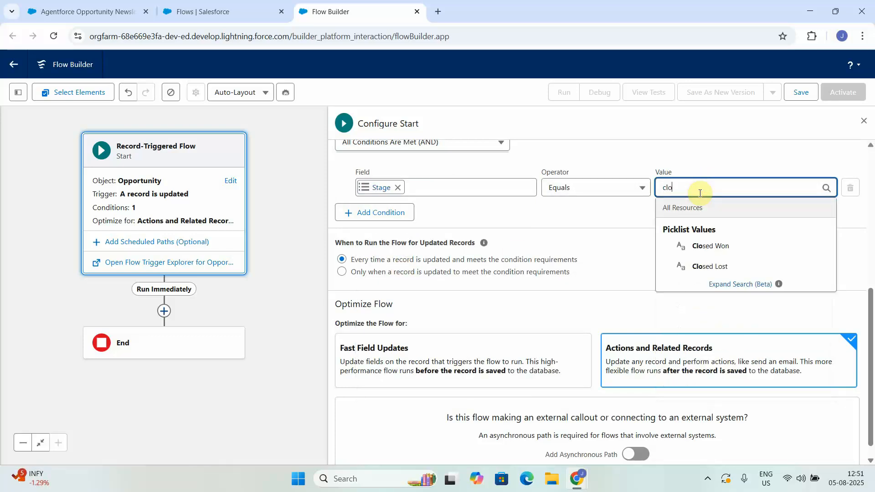
{"action": "left_click", "coordinate": [704, 246]}
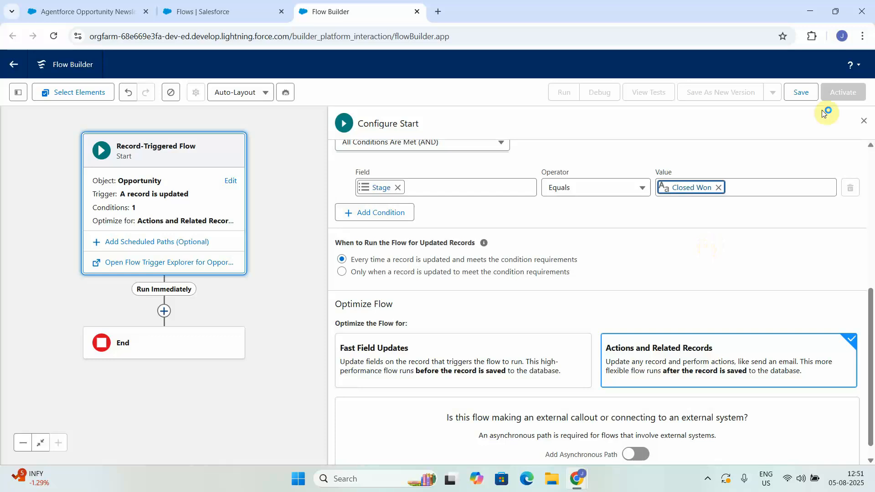
Save the flow as Agentforce Opportunity Closed Won Summary Flow and close the start configuration.
{"action": "left_click", "coordinate": [801, 92]}
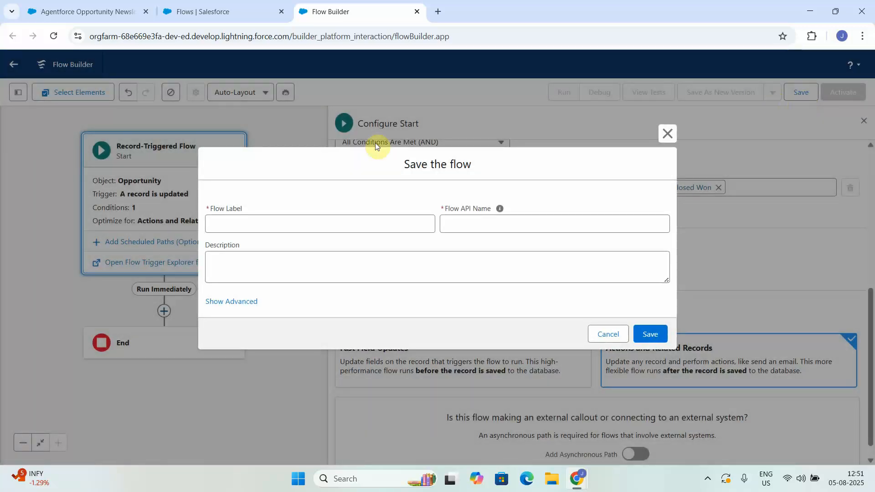
{"action": "left_click", "coordinate": [284, 223]}
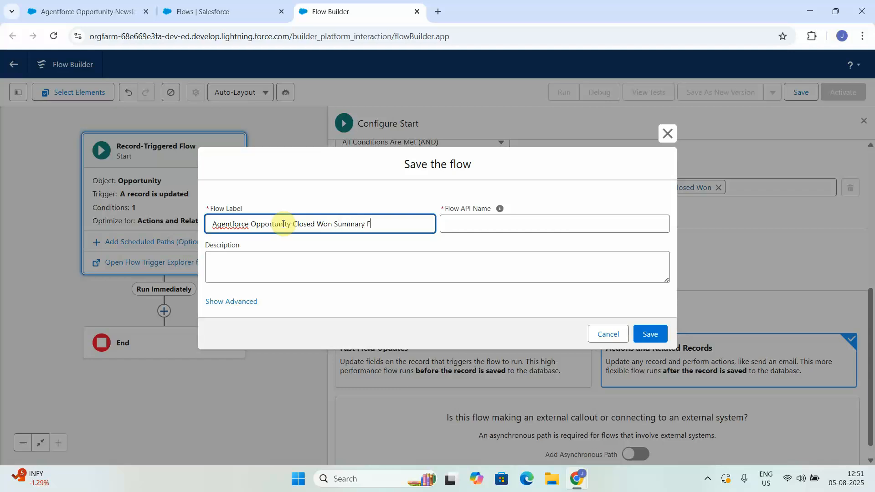
{"action": "left_click", "coordinate": [521, 324]}
{"action": "left_click", "coordinate": [650, 334]}
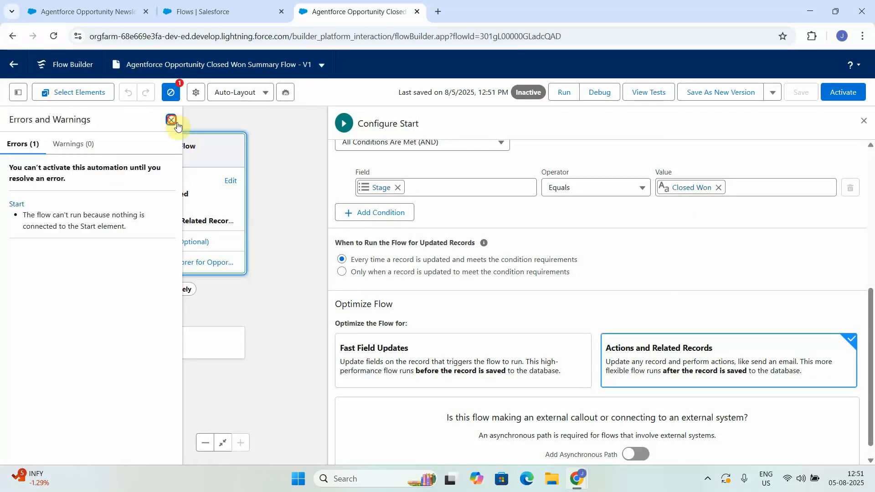
{"action": "left_click", "coordinate": [171, 120]}
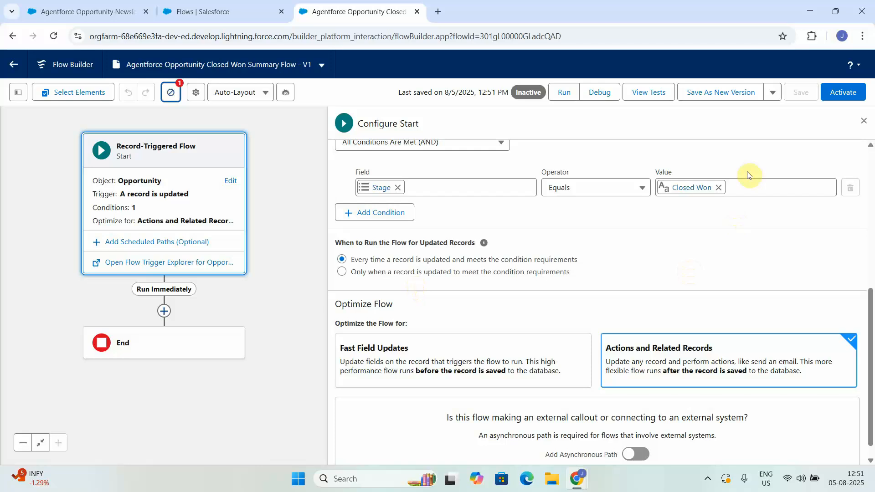
{"action": "left_click", "coordinate": [863, 120]}
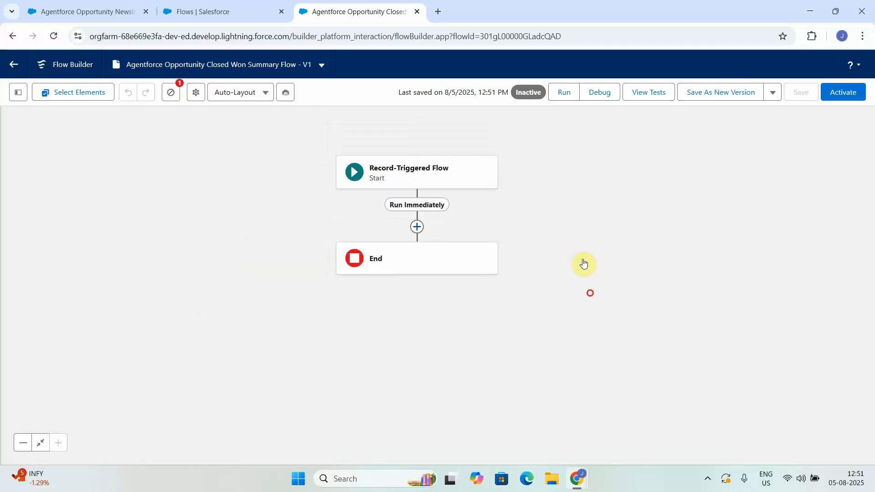
Add a Get Records element after the start of the flow and label it Get Account Details.
{"action": "left_click", "coordinate": [417, 227]}
{"action": "type", "text": "get"}
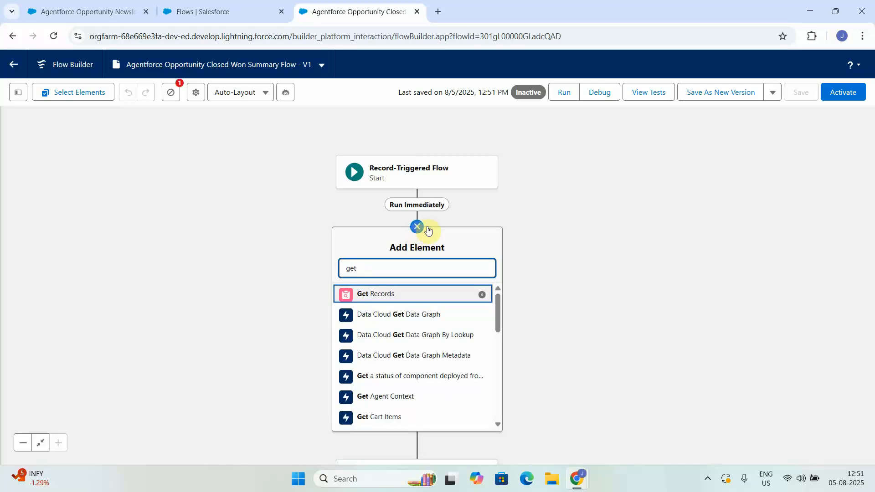
{"action": "left_click", "coordinate": [377, 294]}
{"action": "type", "text": "Get Account Details"}
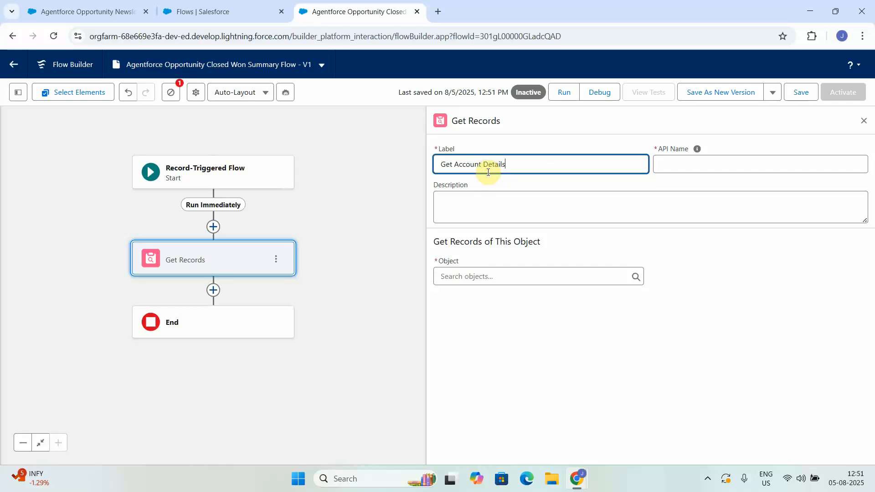
Set the object of the Get Account Details element to Account.
{"action": "left_click", "coordinate": [470, 276]}
{"action": "type", "text": "ac"}
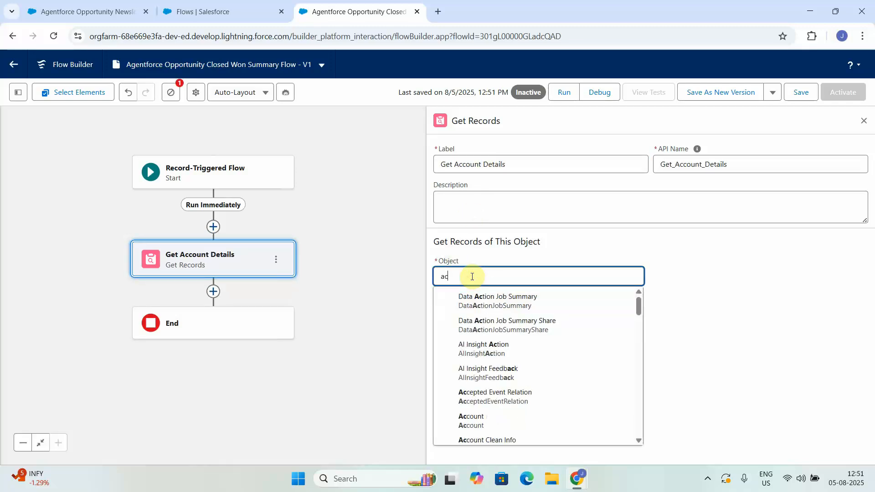
{"action": "type", "text": "c"}
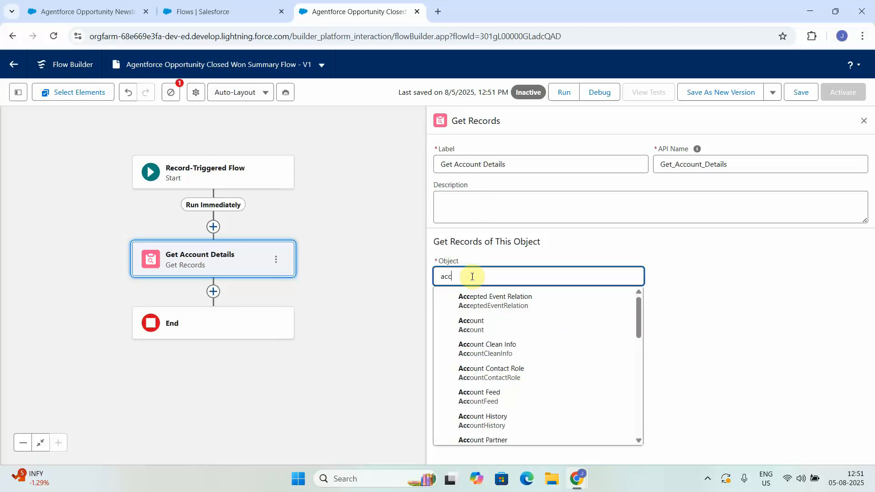
{"action": "left_click", "coordinate": [476, 322]}
Filter the Account records where Account ID Equals the Account ID of the Triggering Opportunity.
{"action": "left_click", "coordinate": [498, 379]}
{"action": "type", "text": "acc"}
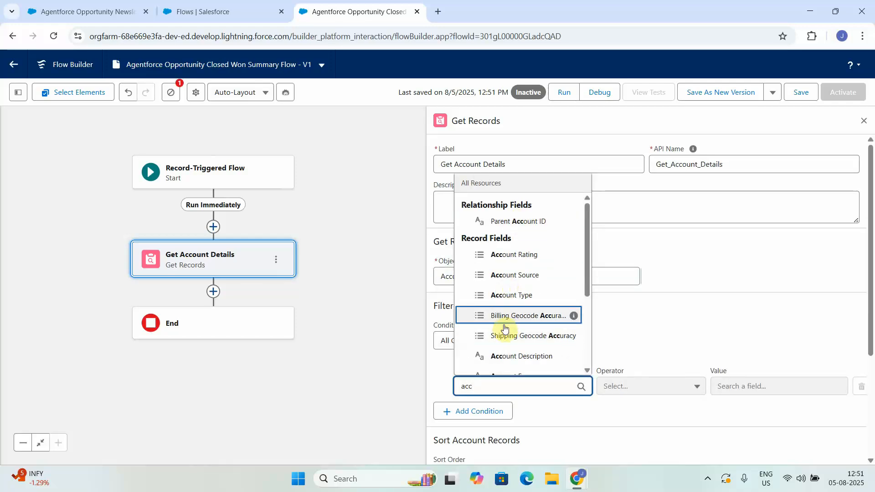
{"action": "type", "text": "ount I"}
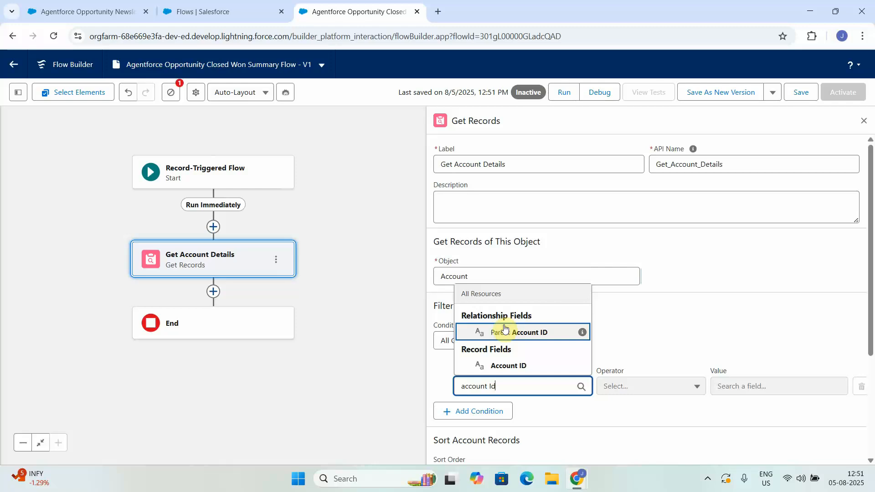
{"action": "type", "text": "d"}
{"action": "left_click", "coordinate": [509, 367]}
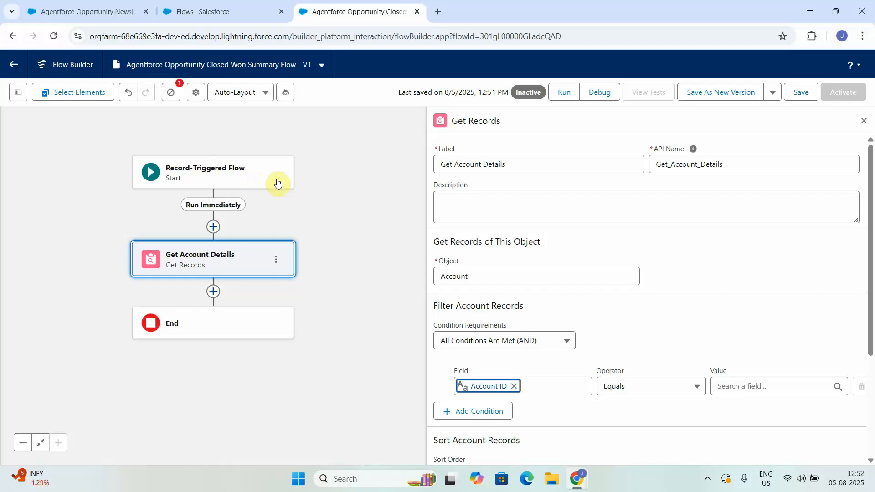
{"action": "left_click", "coordinate": [733, 387]}
{"action": "type", "text": "trig"}
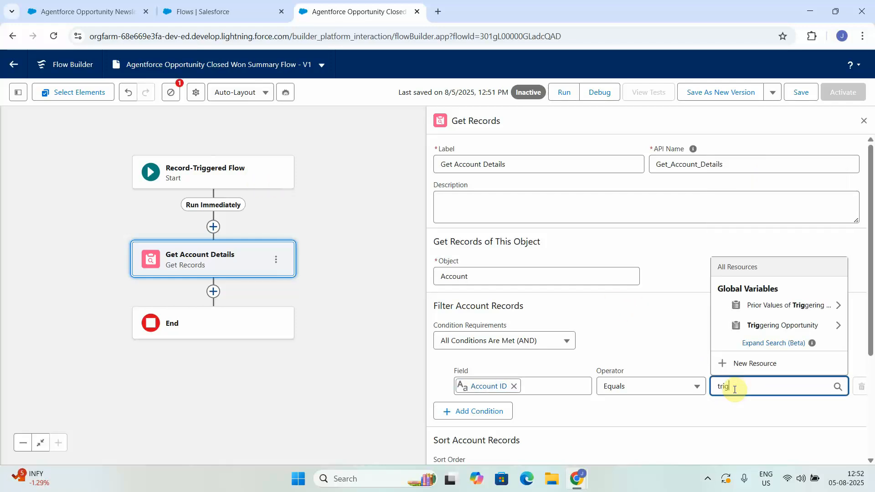
{"action": "left_click", "coordinate": [769, 325]}
{"action": "type", "text": "accou"}
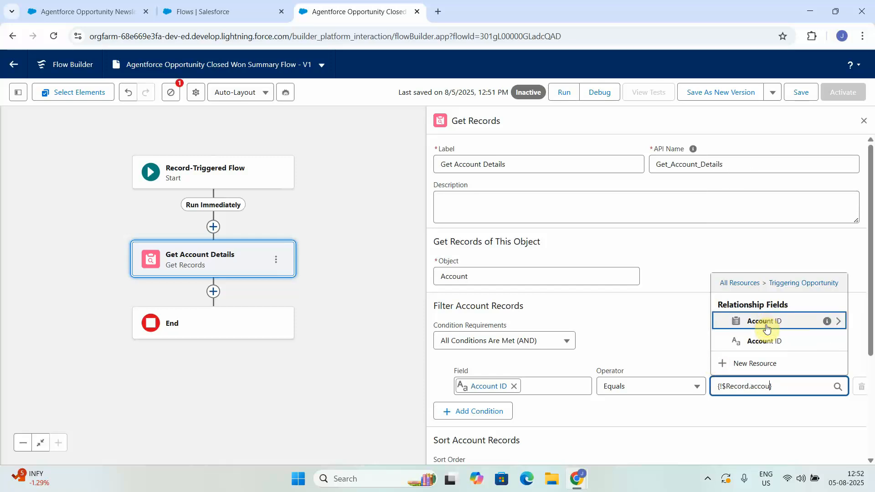
{"action": "left_click", "coordinate": [757, 342]}
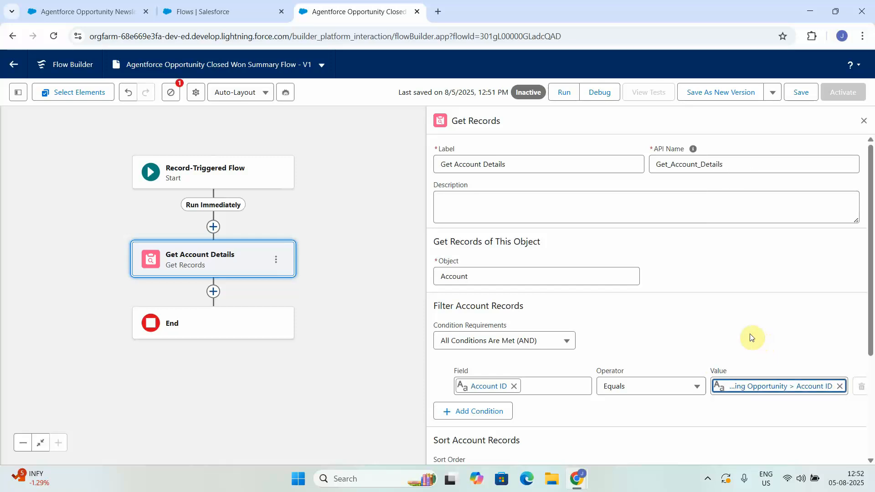
Add a Get Records element after Get Account Details and label it Get Contact Details.
{"action": "left_click", "coordinate": [213, 296]}
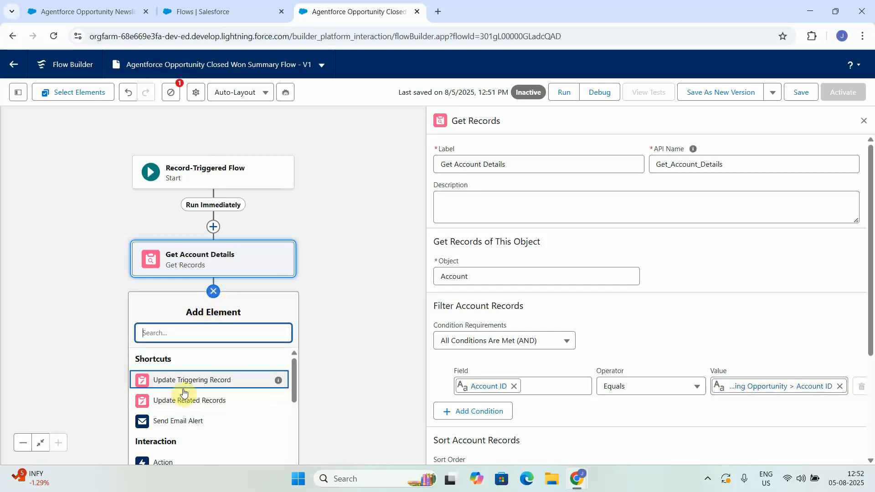
{"action": "type", "text": "get"}
{"action": "left_click", "coordinate": [177, 358]}
{"action": "type", "text": "Get Contact Details"}
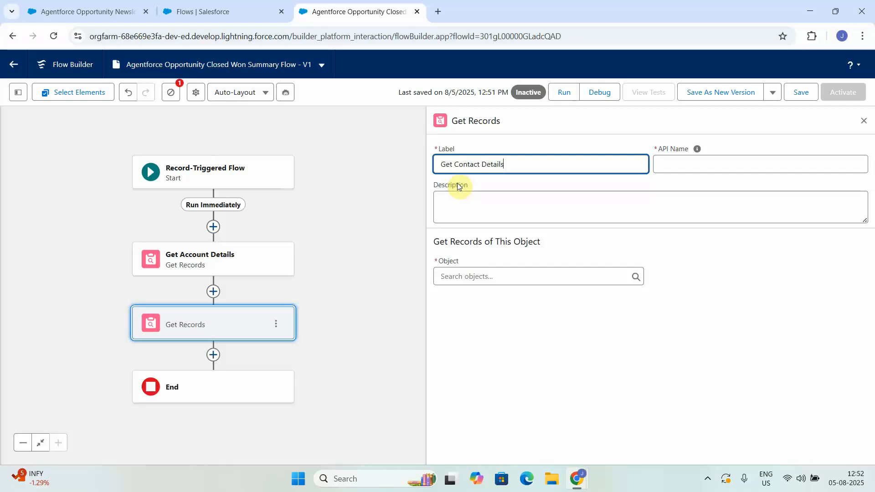
Set the object of the Get Contact Details element to Contact.
{"action": "left_click", "coordinate": [464, 280]}
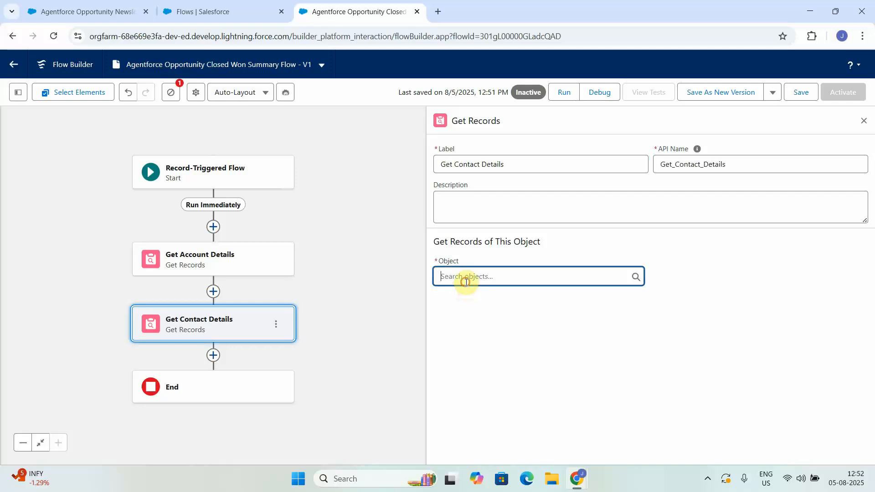
{"action": "type", "text": "cont"}
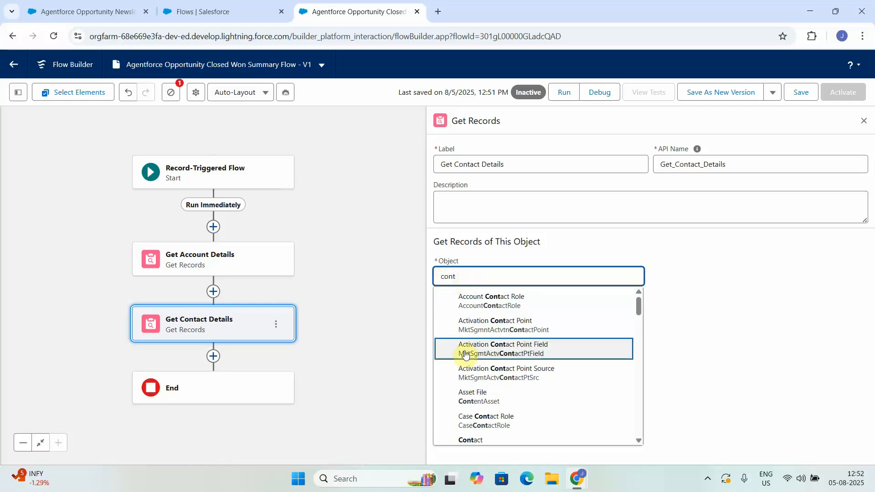
{"action": "left_click", "coordinate": [481, 439]}
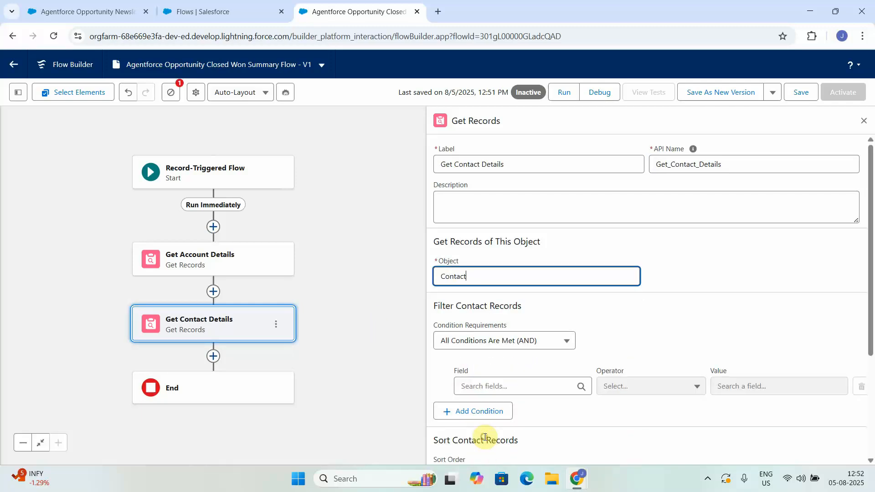
Filter the Contact records where Account ID Equals the Account ID of the Triggering Opportunity.
{"action": "left_click", "coordinate": [489, 390]}
{"action": "type", "text": "acc"}
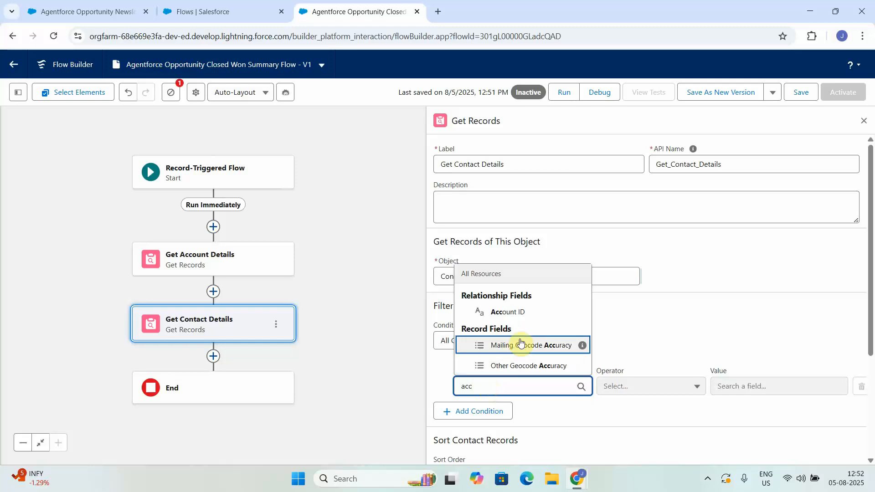
{"action": "left_click", "coordinate": [534, 313]}
{"action": "left_click", "coordinate": [777, 387]}
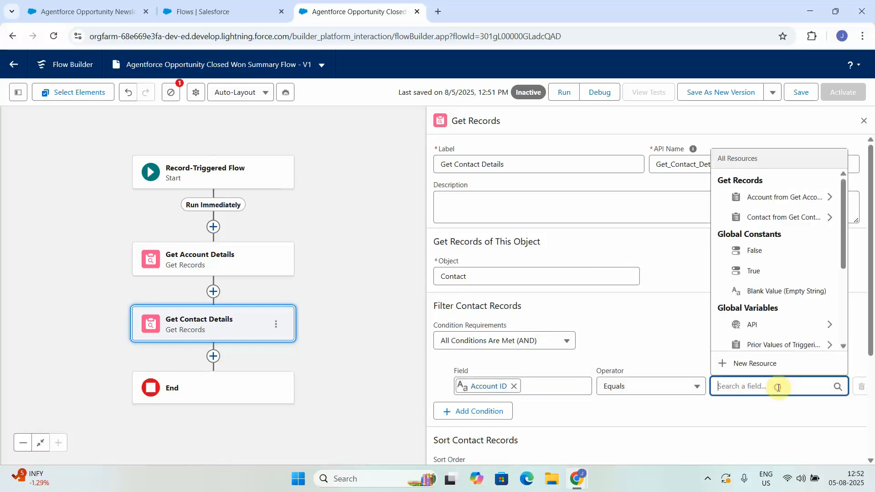
{"action": "type", "text": "tri"}
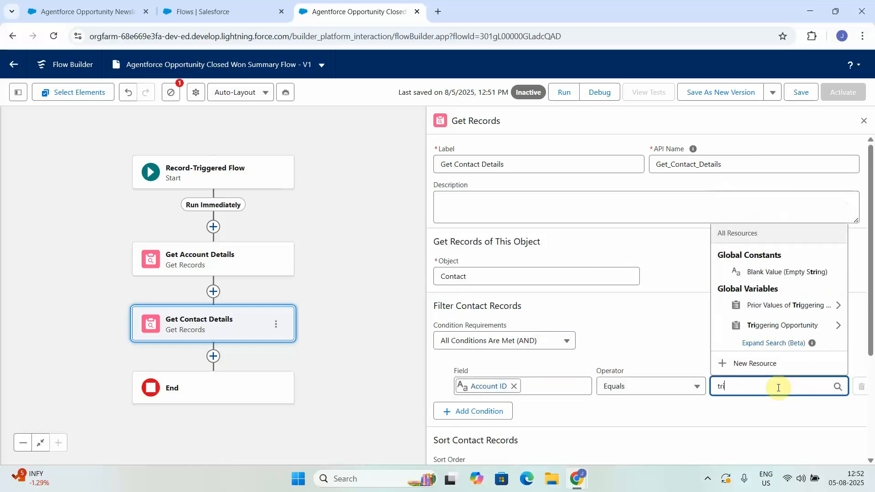
{"action": "left_click", "coordinate": [784, 332]}
{"action": "type", "text": "acc"}
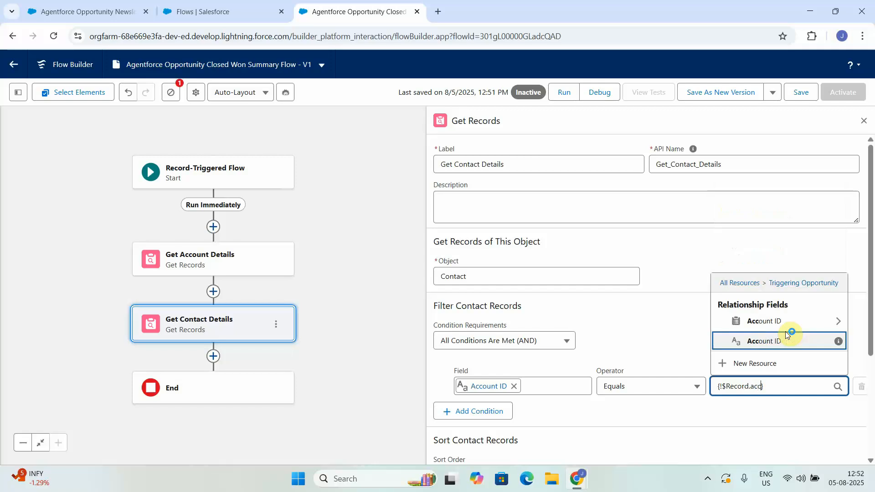
{"action": "left_click", "coordinate": [764, 340]}
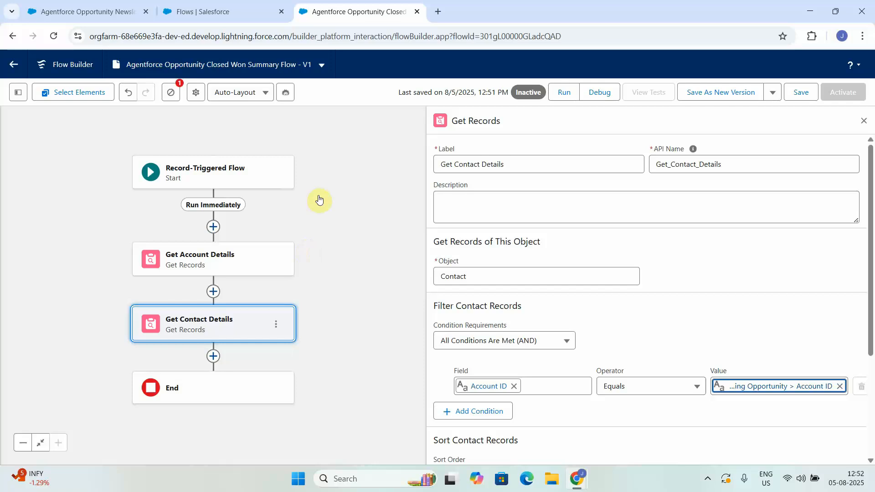
Add an Action element after Get Contact Details and open it for configuration.
{"action": "left_click", "coordinate": [213, 355]}
{"action": "type", "text": "ac"}
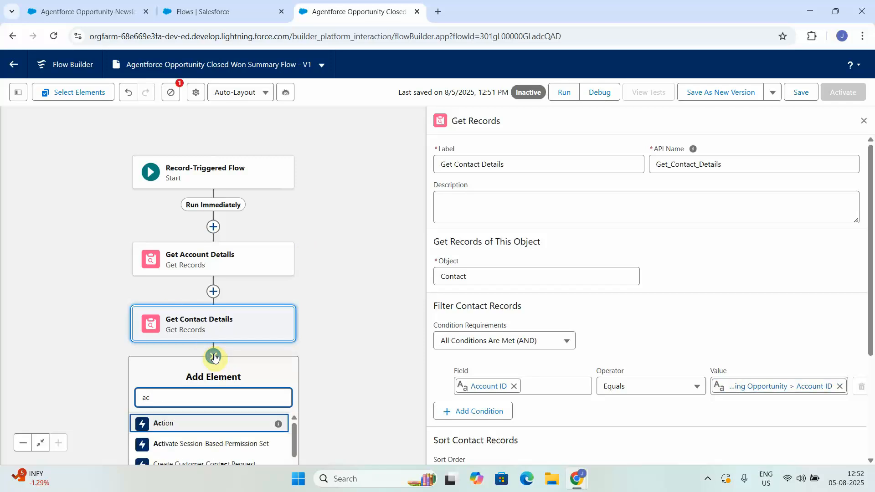
{"action": "left_click", "coordinate": [176, 427]}
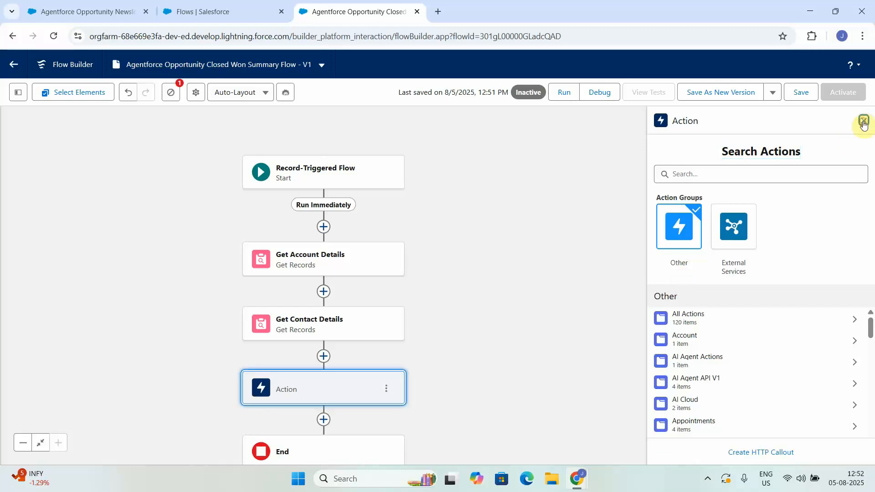
{"action": "left_click", "coordinate": [868, 120]}
{"action": "left_click", "coordinate": [344, 392]}
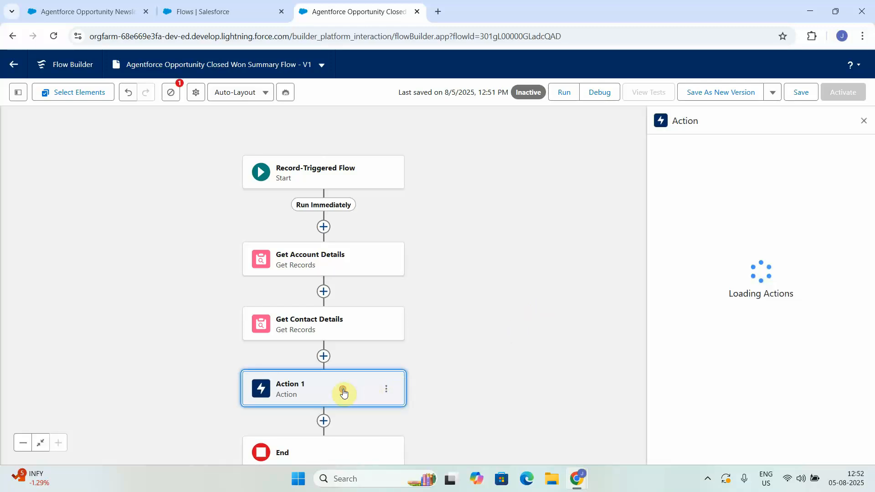
Search the available actions for Agentforce and choose Agentforce Opportunity Newsletter Flex for the new Action element.
{"action": "left_click", "coordinate": [711, 174]}
{"action": "type", "text": "agentfo"}
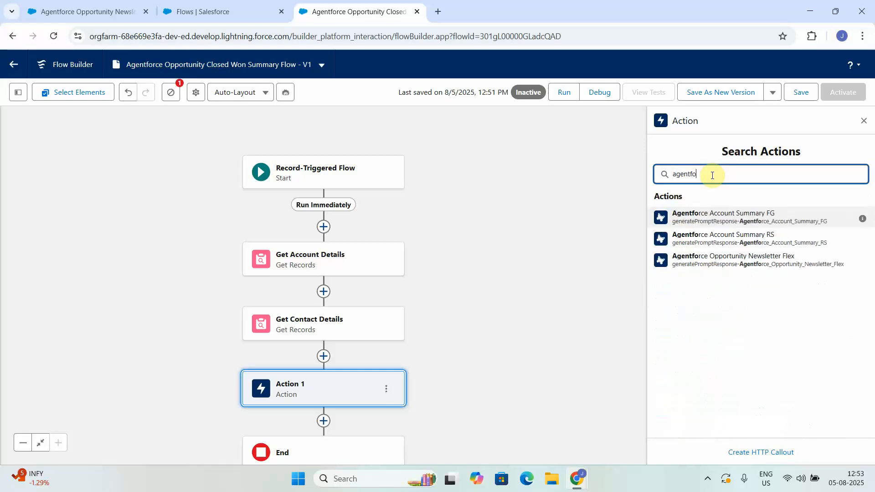
{"action": "left_click", "coordinate": [769, 261]}
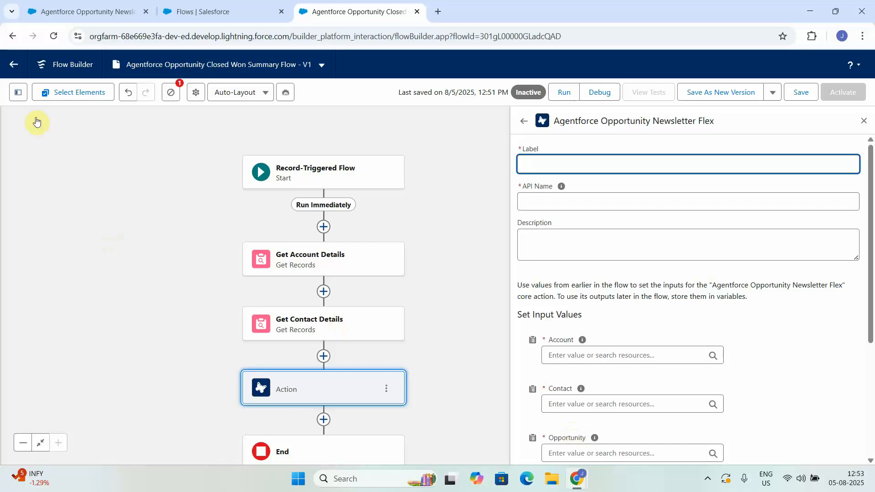
Start a new flow resource of type Variable with the API name objAccount.
{"action": "left_click", "coordinate": [18, 92]}
{"action": "left_click", "coordinate": [34, 196]}
{"action": "left_click", "coordinate": [244, 212]}
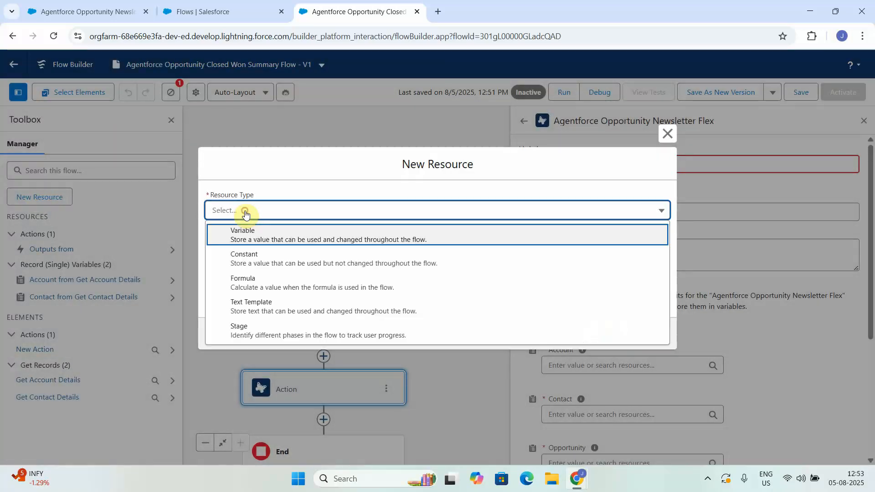
{"action": "left_click", "coordinate": [237, 228]}
{"action": "left_click", "coordinate": [306, 228]}
{"action": "type", "text": "objAccount"}
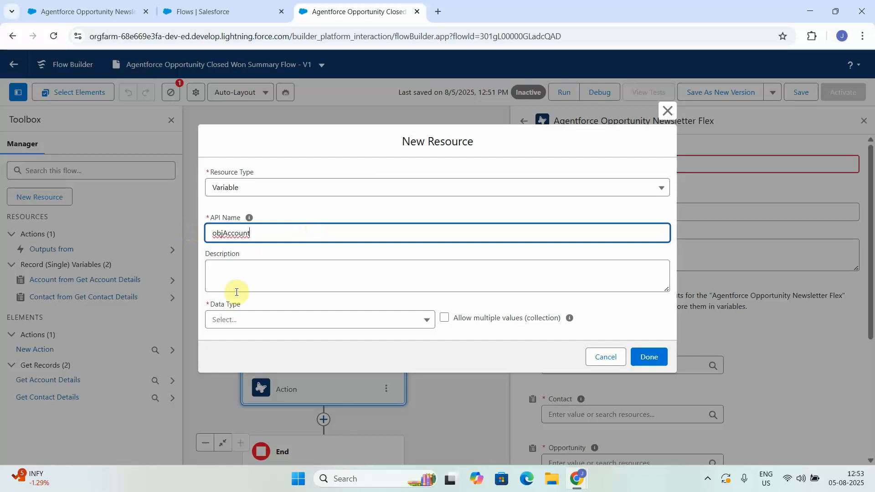
Give objAccount the data type Record and object Account, make it available for input, and finish the resource.
{"action": "left_click", "coordinate": [243, 314]}
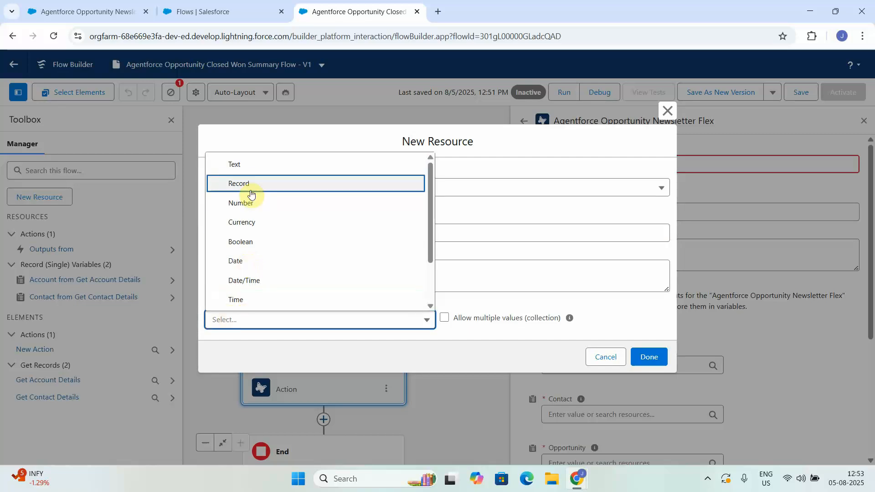
{"action": "left_click", "coordinate": [249, 192]}
{"action": "left_click", "coordinate": [264, 321]}
{"action": "type", "text": "acc"}
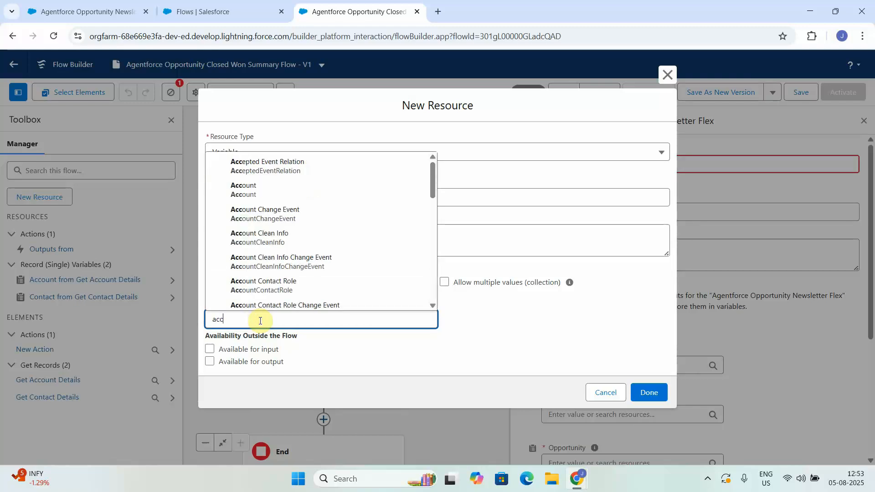
{"action": "left_click", "coordinate": [273, 190]}
{"action": "left_click", "coordinate": [209, 349]}
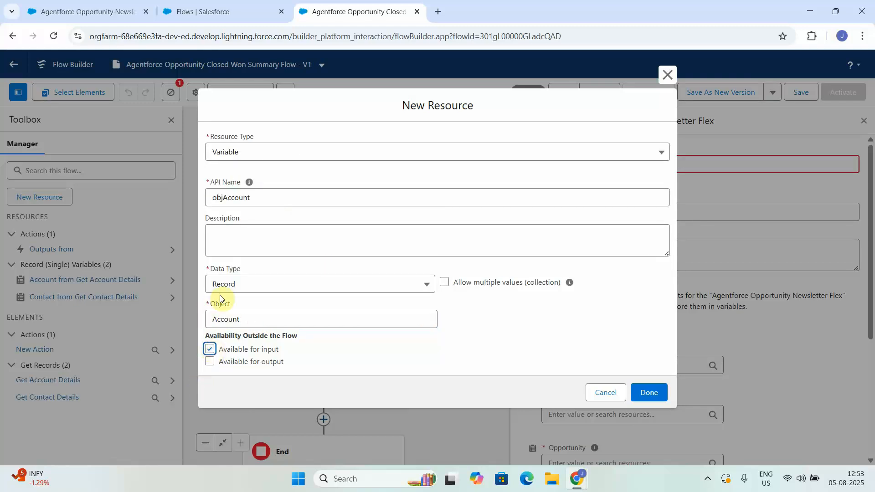
{"action": "left_click", "coordinate": [649, 392]}
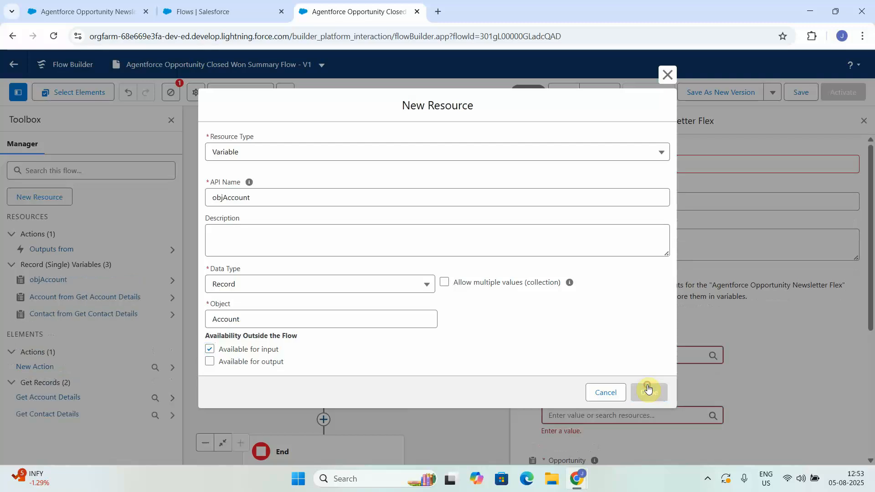
Start a new flow resource of type Variable with the API name objContact.
{"action": "left_click", "coordinate": [18, 92]}
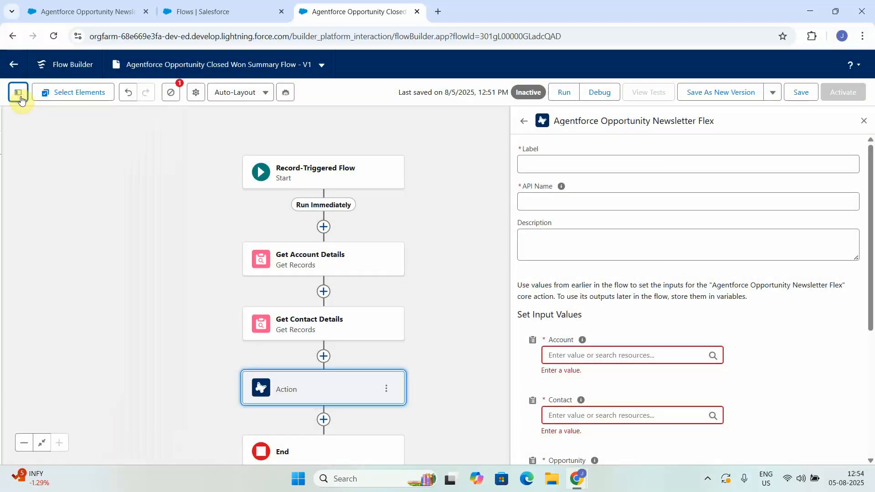
{"action": "left_click", "coordinate": [18, 92]}
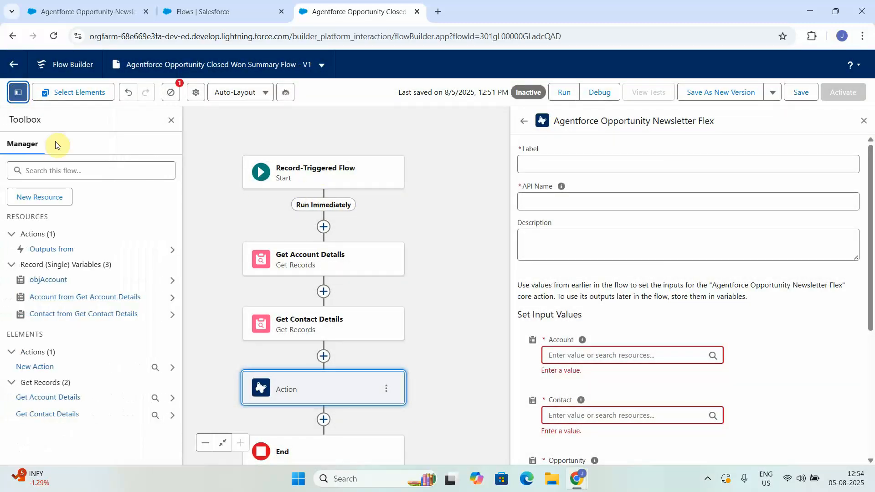
{"action": "left_click", "coordinate": [42, 193]}
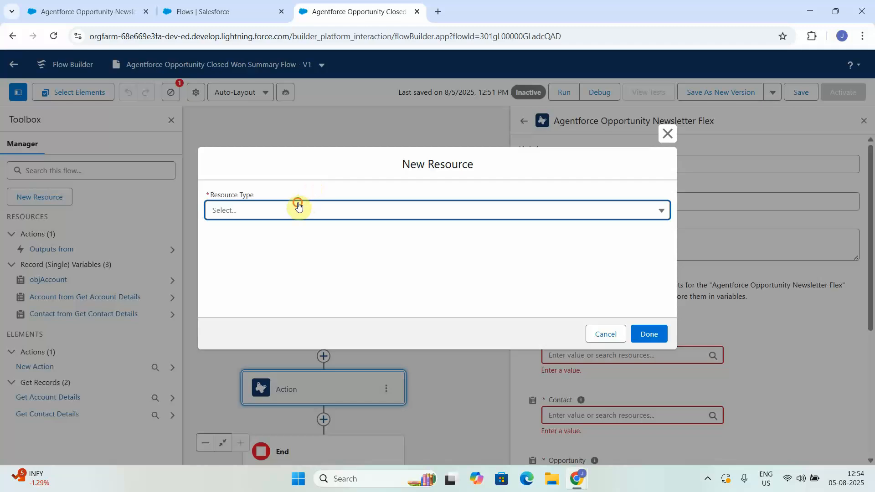
{"action": "left_click", "coordinate": [299, 204]}
{"action": "left_click", "coordinate": [257, 241]}
{"action": "left_click", "coordinate": [250, 232]}
{"action": "type", "text": "objContact"}
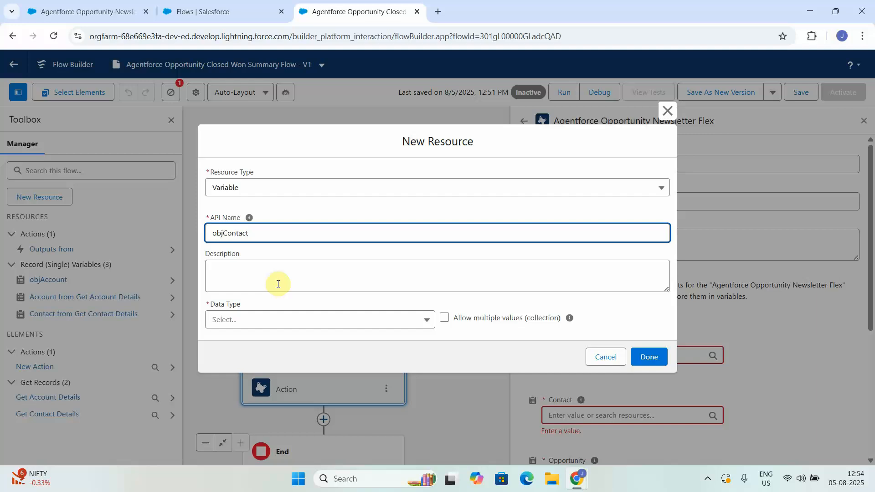
Give objContact the data type Record and object Contact, make it available for input, and finish the resource.
{"action": "left_click", "coordinate": [258, 321]}
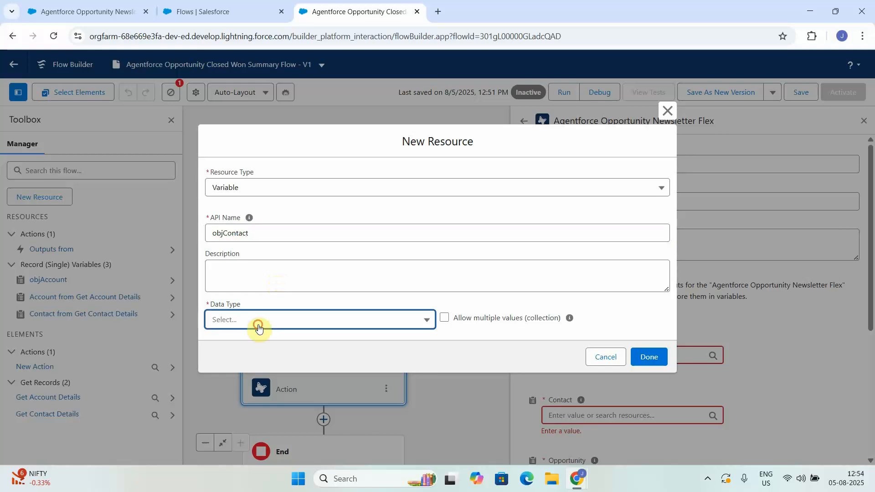
{"action": "left_click", "coordinate": [246, 183]}
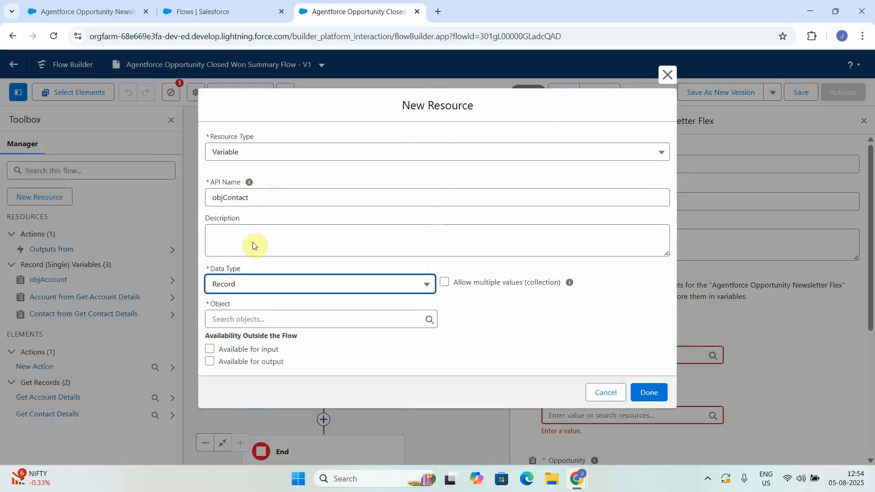
{"action": "left_click", "coordinate": [210, 350]}
{"action": "left_click", "coordinate": [251, 323]}
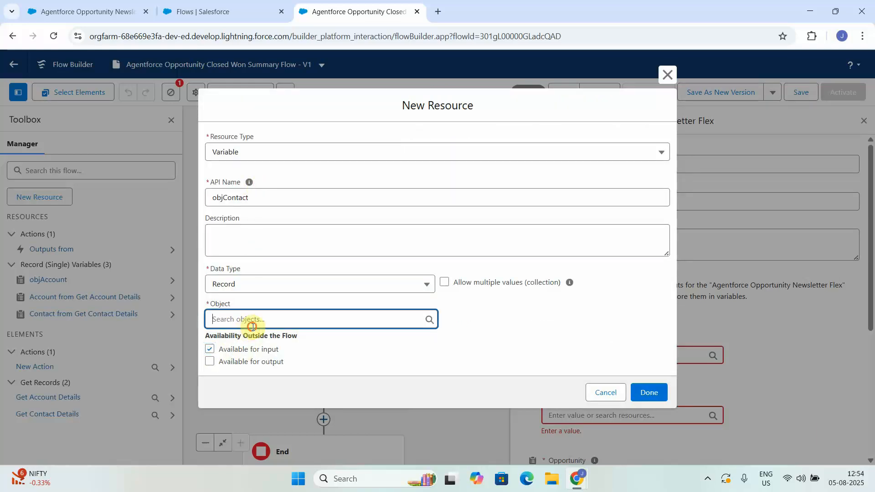
{"action": "type", "text": "conta"}
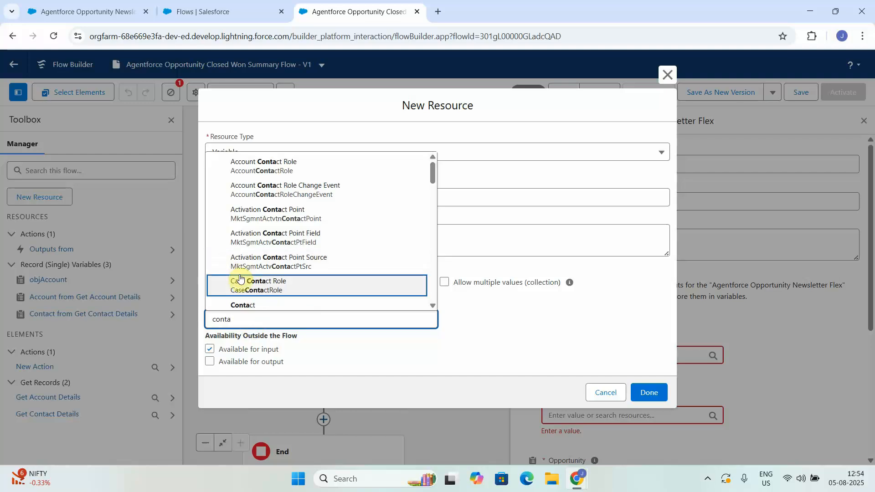
{"action": "left_click", "coordinate": [242, 305]}
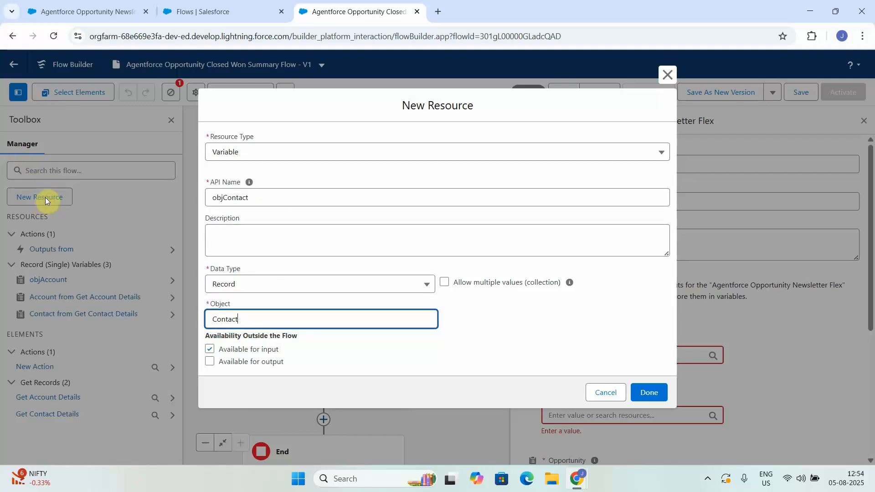
{"action": "left_click", "coordinate": [641, 392]}
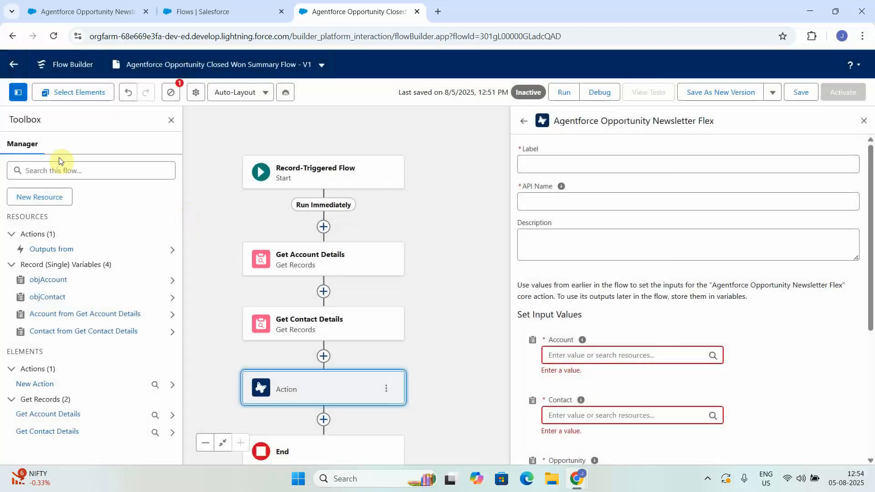
Start another new flow resource of type Variable with the API name objOpportunity.
{"action": "left_click", "coordinate": [43, 199]}
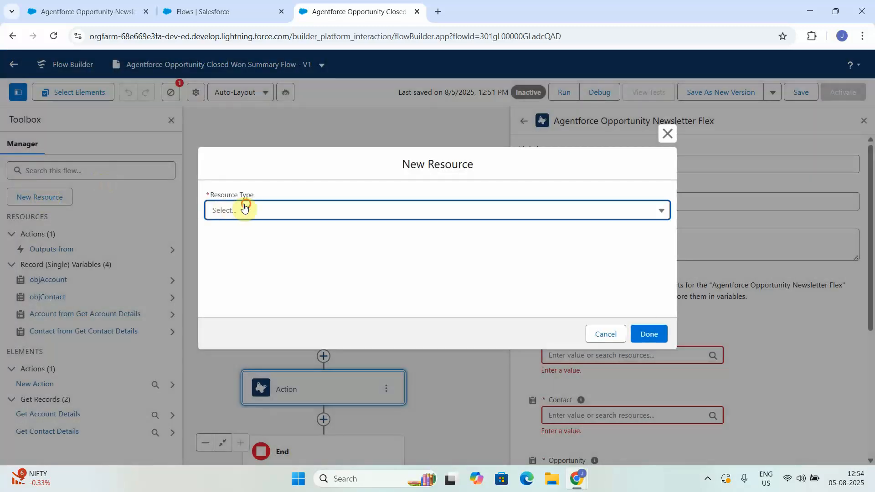
{"action": "left_click", "coordinate": [244, 210]}
{"action": "left_click", "coordinate": [244, 230]}
{"action": "left_click", "coordinate": [268, 232]}
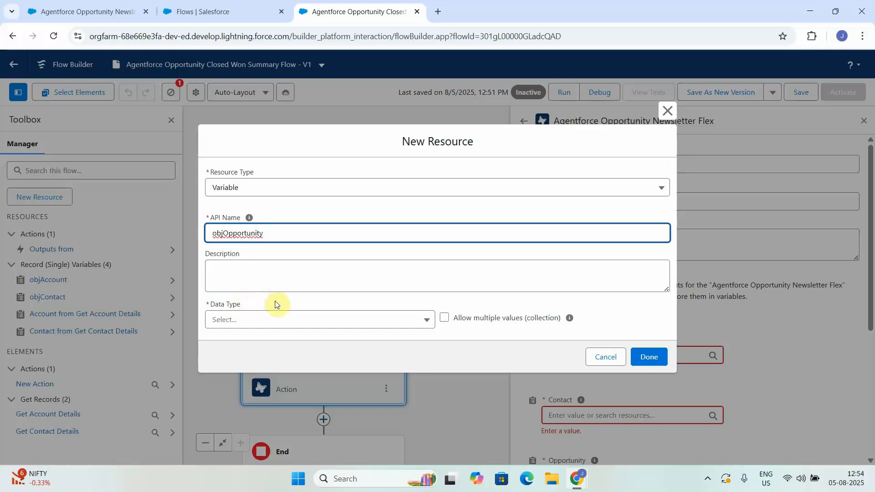
Give objOpportunity the data type Record and object Opportunity, make it available for input, and finish the resource.
{"action": "left_click", "coordinate": [271, 320]}
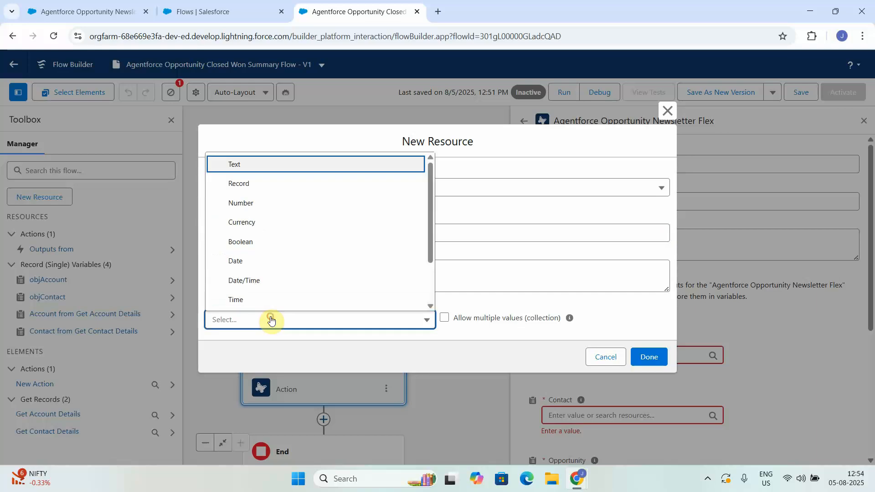
{"action": "left_click", "coordinate": [243, 187]}
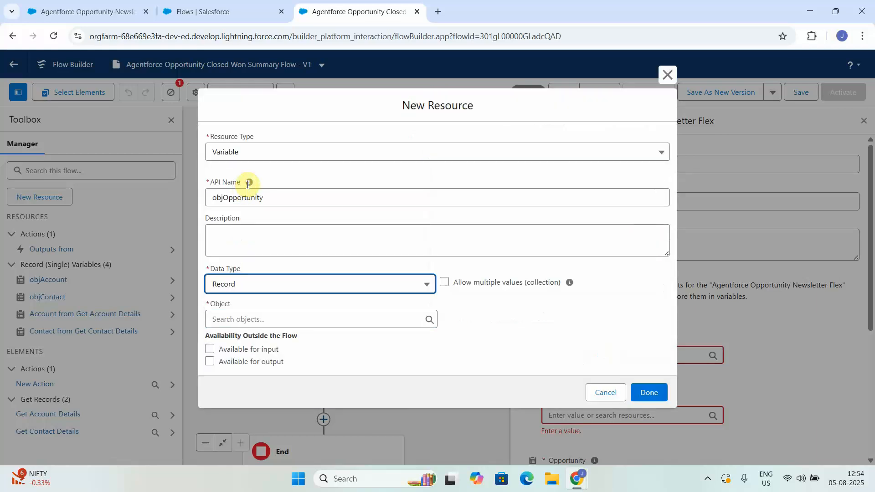
{"action": "left_click", "coordinate": [210, 349]}
{"action": "left_click", "coordinate": [250, 319]}
{"action": "type", "text": "opp"}
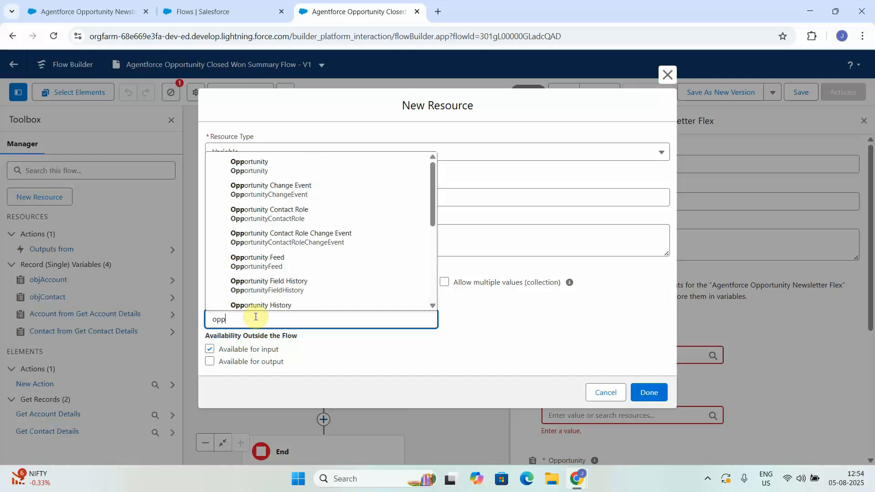
{"action": "left_click", "coordinate": [291, 162]}
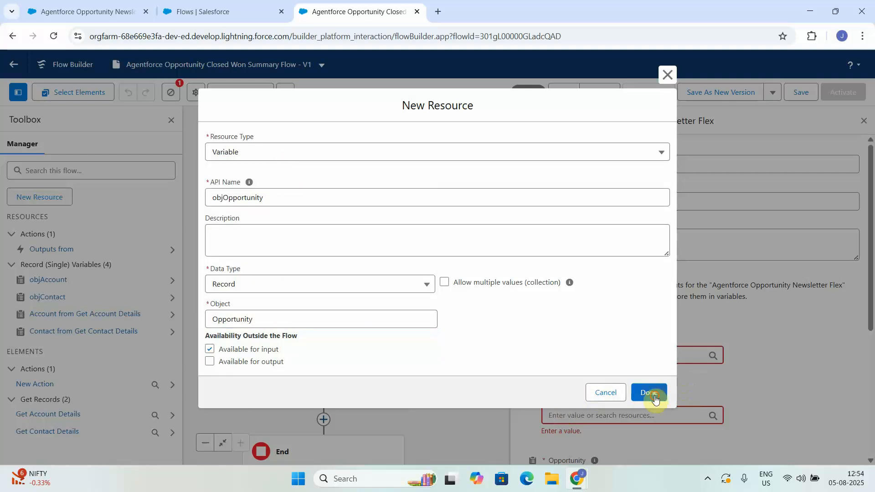
{"action": "left_click", "coordinate": [655, 399]}
Set the newsletter action's Account input to objAccount and its Contact input to objContact.
{"action": "left_click", "coordinate": [608, 355]}
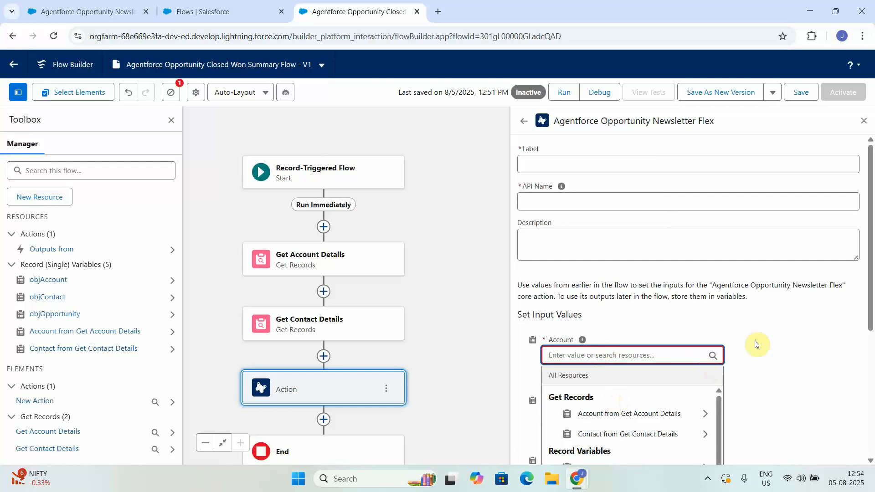
{"action": "left_click_drag", "start_coordinate": [871, 288], "coordinate": [865, 361]}
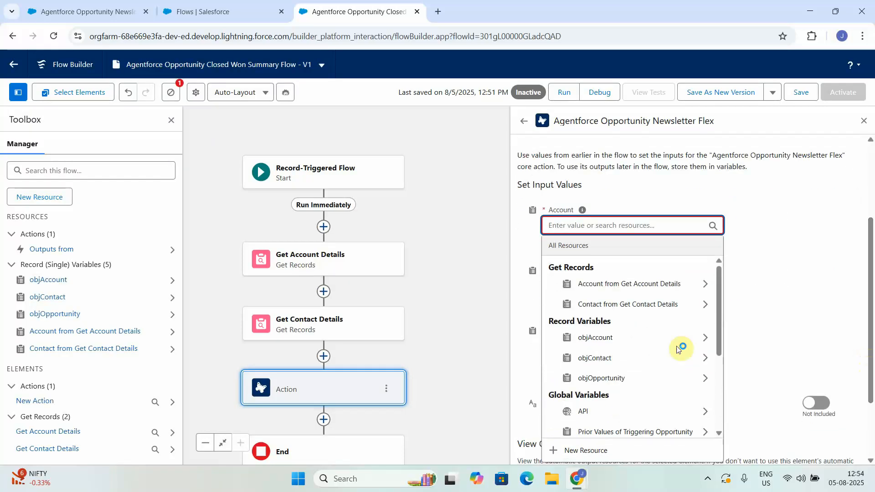
{"action": "left_click", "coordinate": [638, 341]}
{"action": "left_click", "coordinate": [781, 383]}
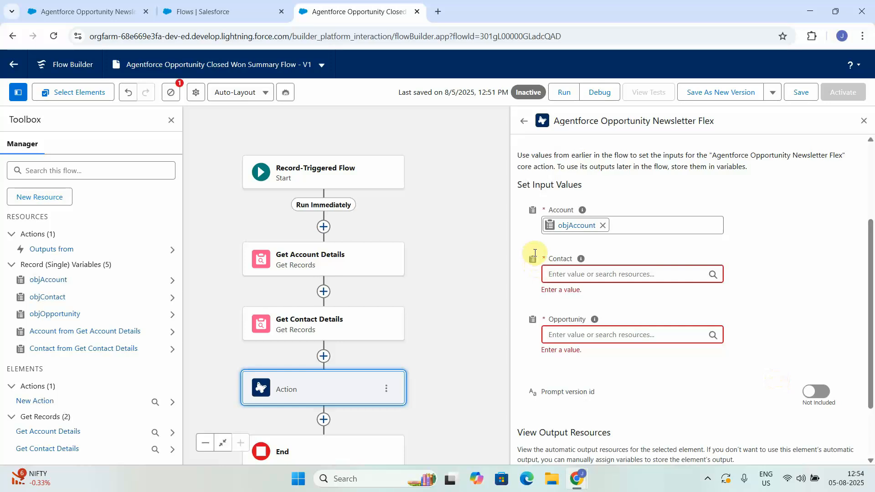
{"action": "left_click", "coordinate": [563, 272]}
{"action": "type", "text": "obj"}
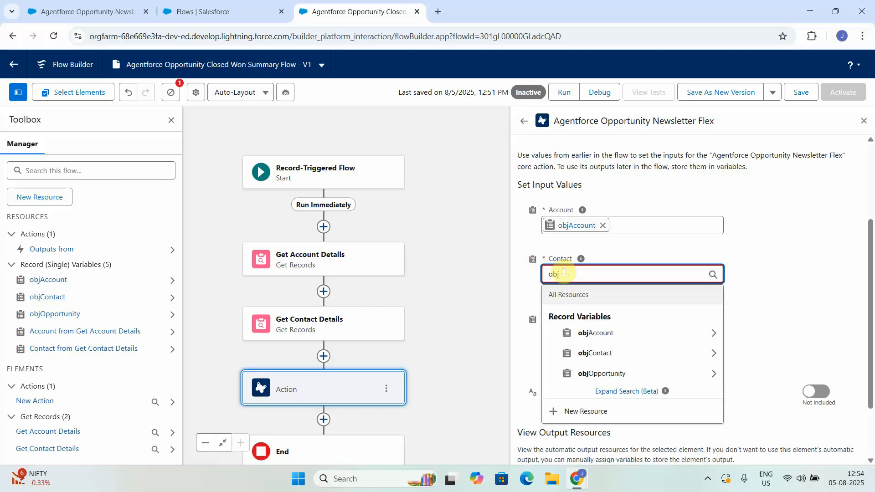
{"action": "left_click", "coordinate": [610, 358]}
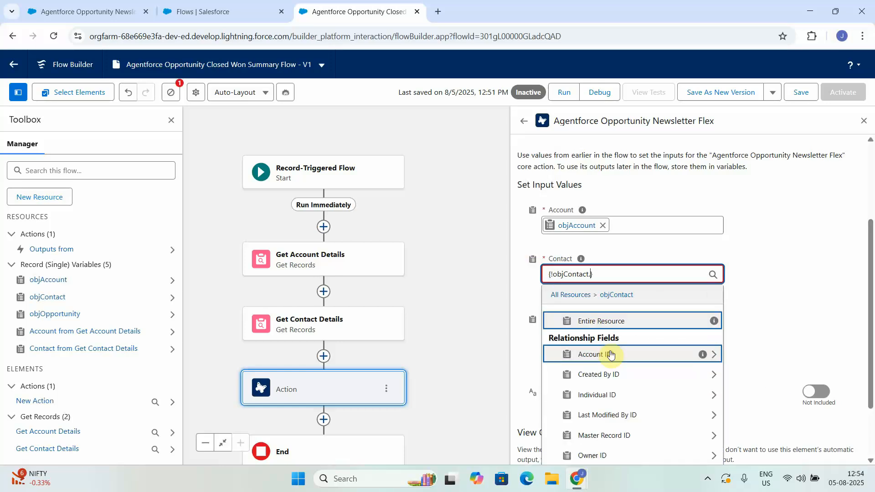
{"action": "left_click", "coordinate": [773, 352]}
Set the newsletter action's Opportunity input to objOpportunity and save the flow.
{"action": "left_click", "coordinate": [582, 321]}
{"action": "type", "text": "obj"}
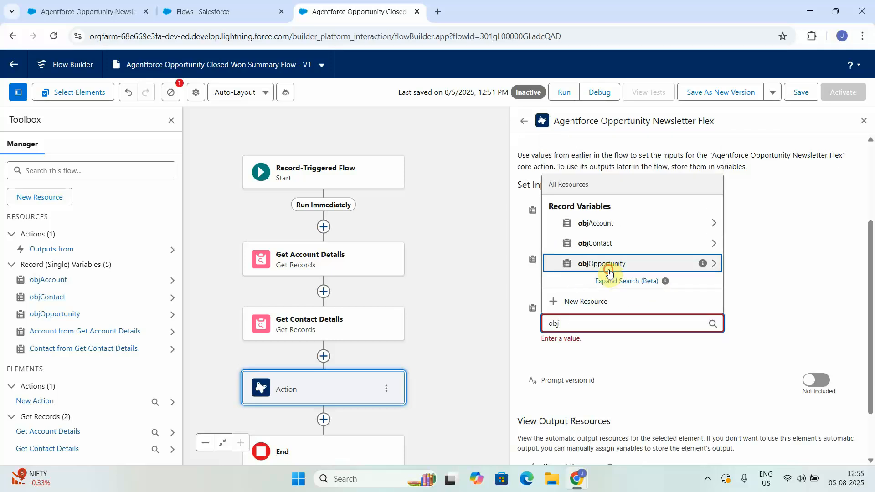
{"action": "left_click", "coordinate": [609, 272]}
{"action": "left_click", "coordinate": [827, 347]}
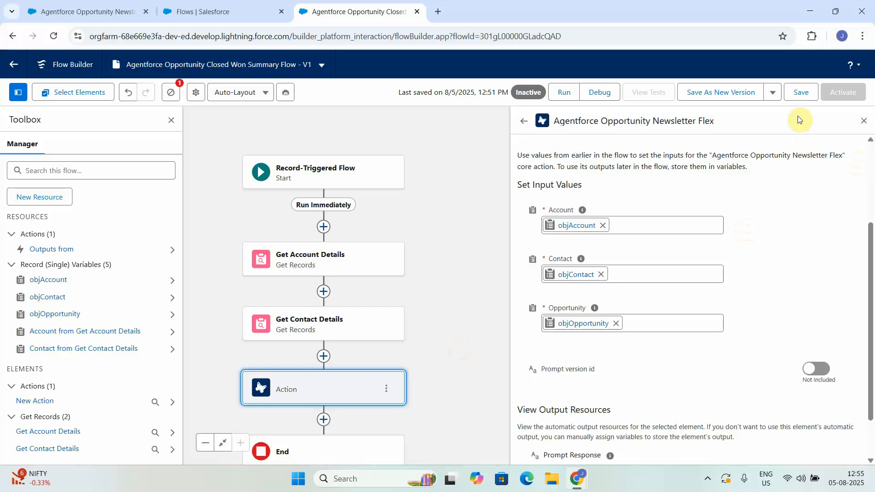
{"action": "left_click", "coordinate": [798, 94]}
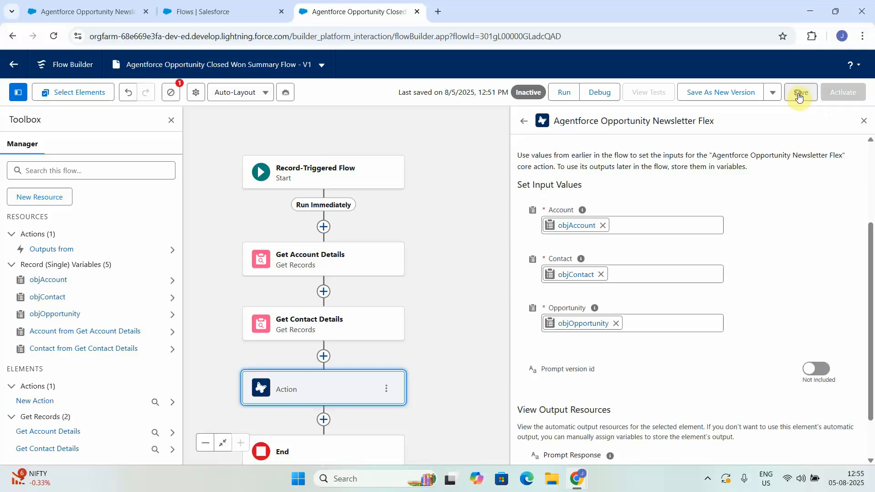
Relabel the action Agentforce Opportunity Newsletter Flex Action, with API name Agentforce_Opportunity_Newsletter_Flex_Action, and close its settings.
{"action": "left_click", "coordinate": [366, 393]}
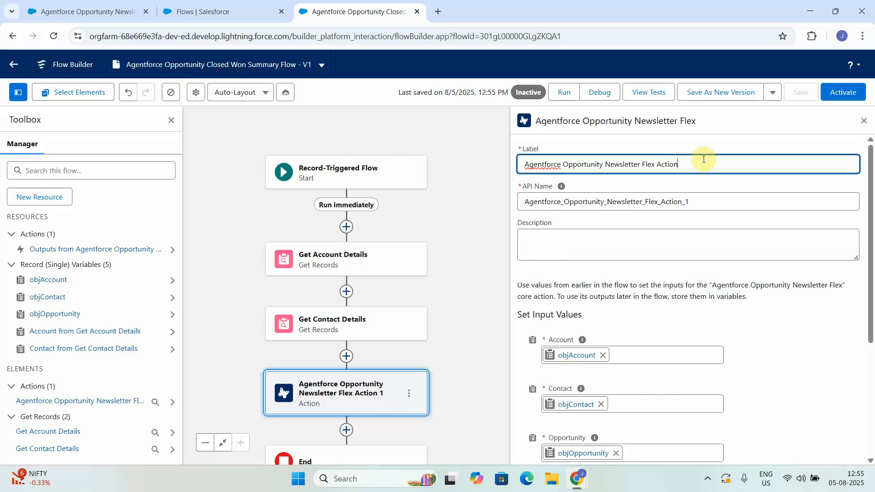
{"action": "left_click", "coordinate": [699, 198]}
{"action": "key", "text": "BackSpace"}
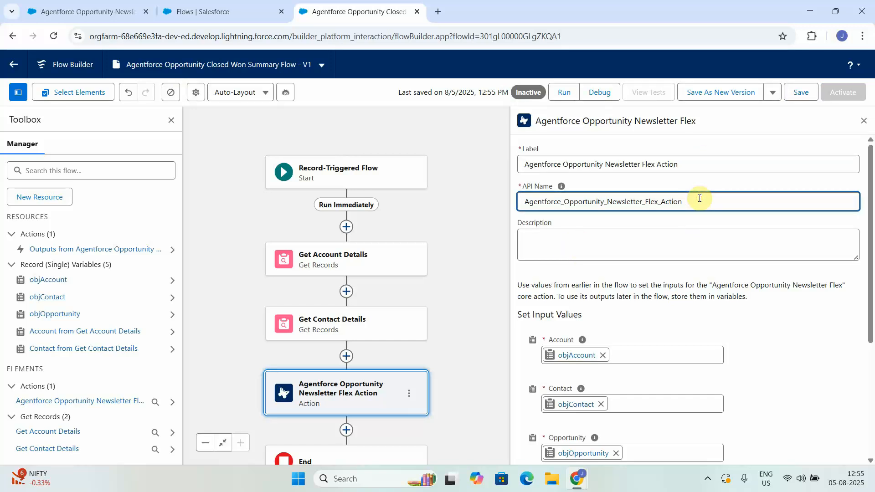
{"action": "left_click", "coordinate": [487, 294]}
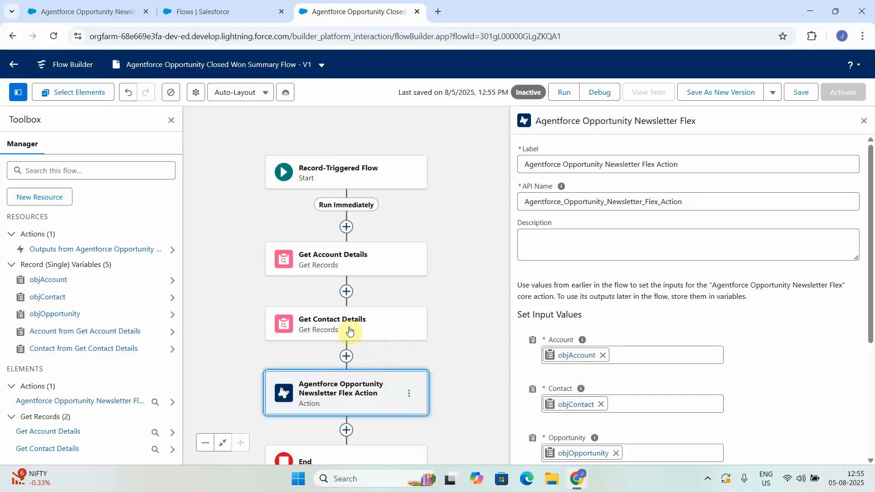
{"action": "left_click", "coordinate": [863, 120]}
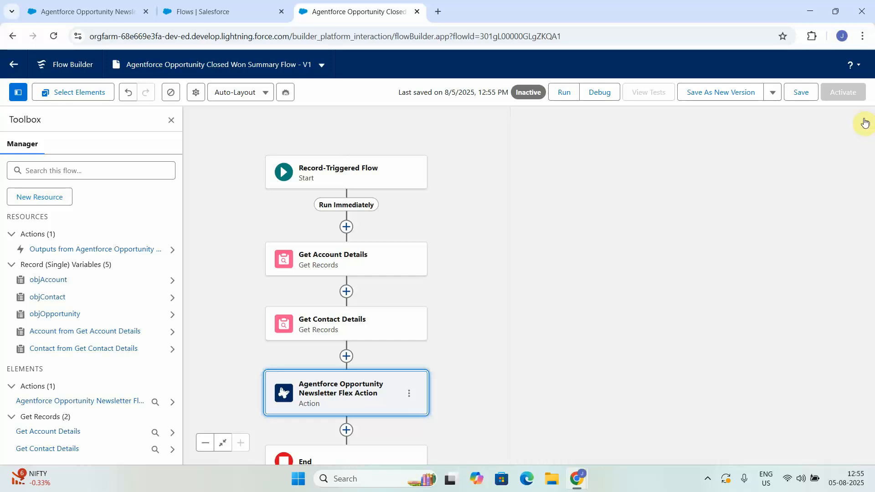
Add an Assignment element between Get Contact Details and the Agentforce Opportunity Newsletter Flex Action.
{"action": "left_click", "coordinate": [346, 357]}
{"action": "type", "text": "ass"}
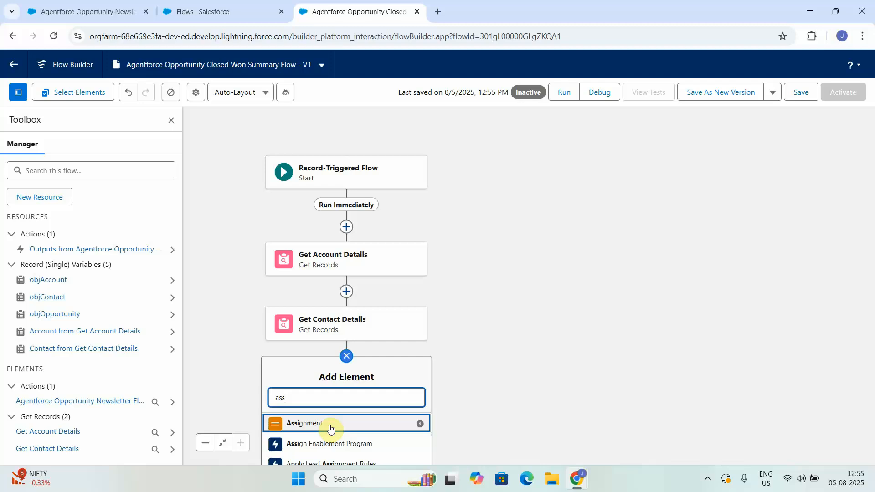
{"action": "left_click", "coordinate": [330, 427]}
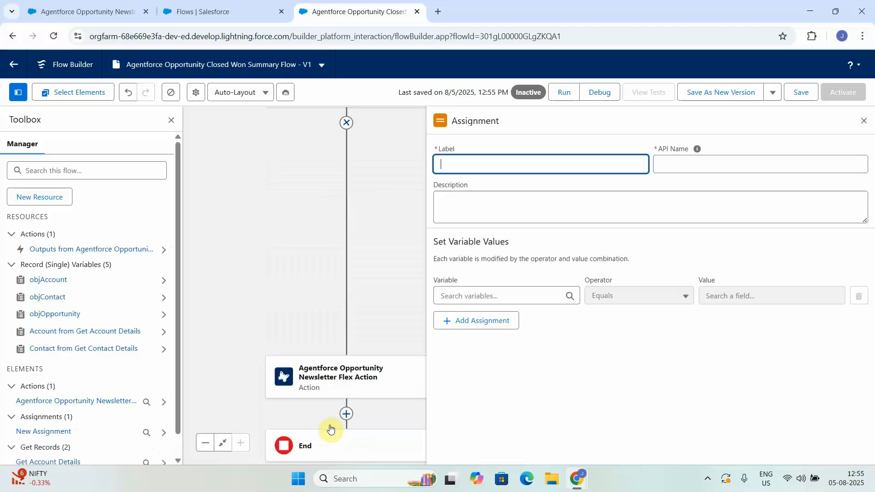
In the new Assignment element, set objAccount equal to the entire Account record from Get Account Details.
{"action": "left_click", "coordinate": [469, 299]}
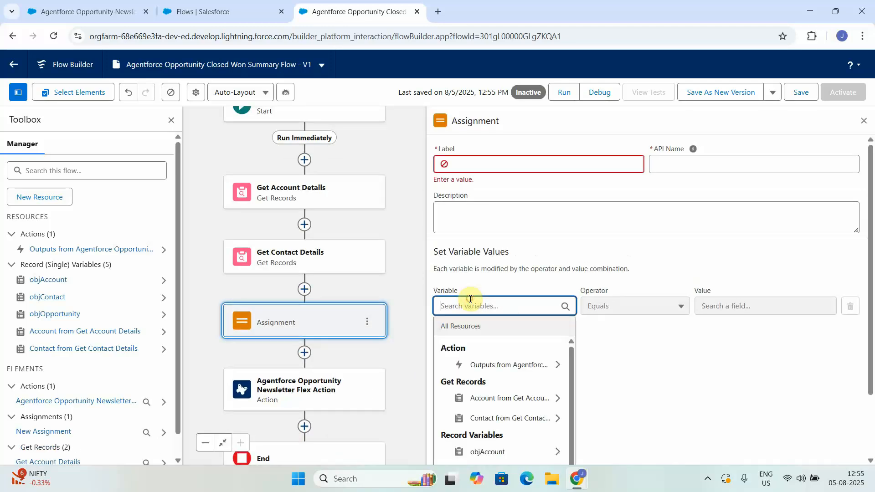
{"action": "left_click", "coordinate": [499, 452]}
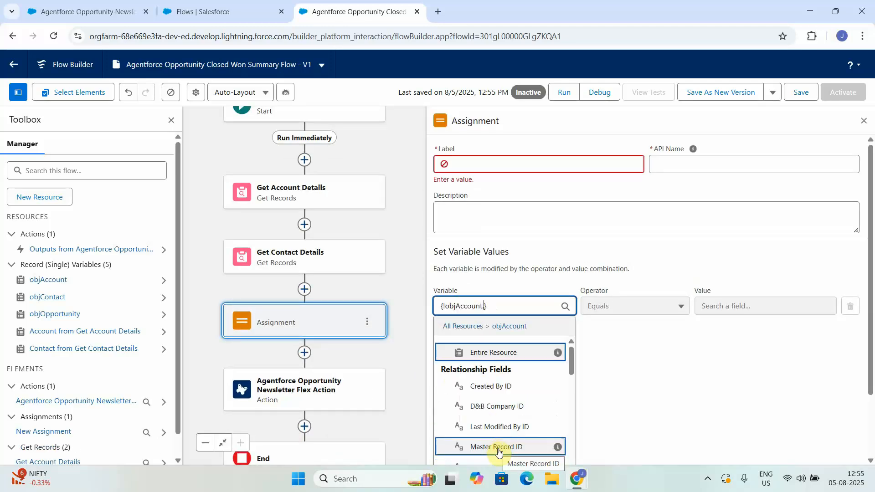
{"action": "left_click", "coordinate": [659, 344]}
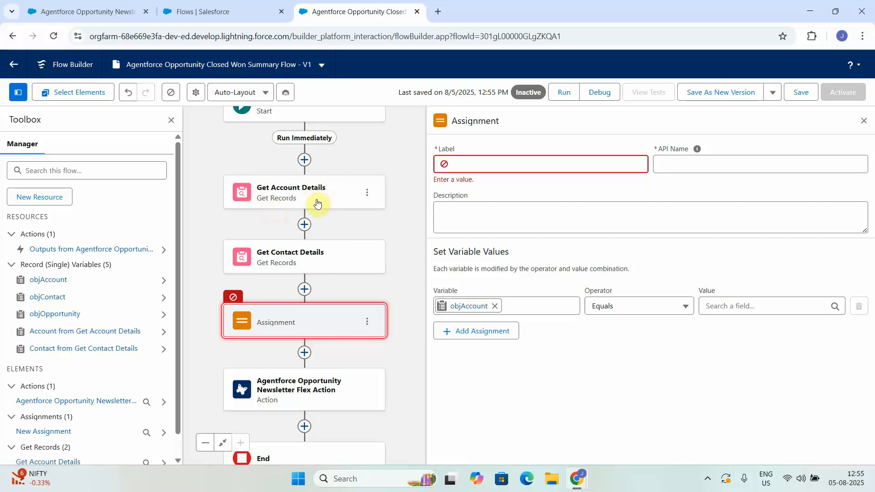
{"action": "left_click", "coordinate": [717, 306]}
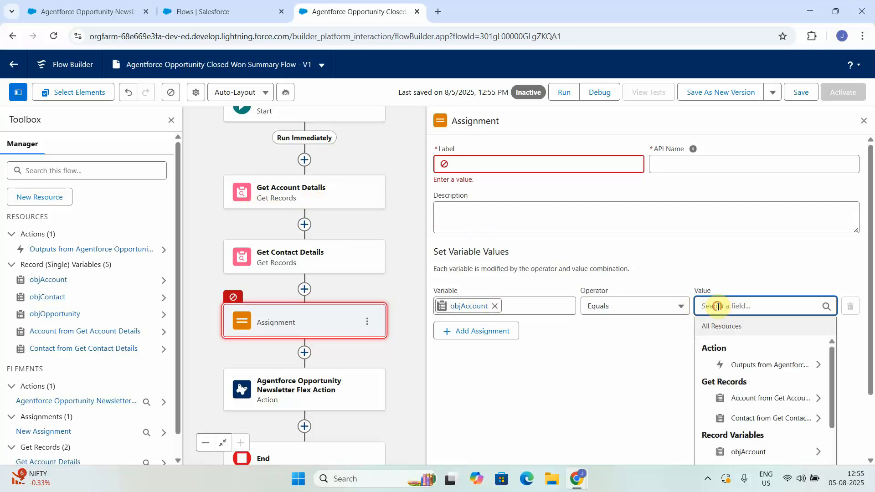
{"action": "left_click", "coordinate": [760, 399]}
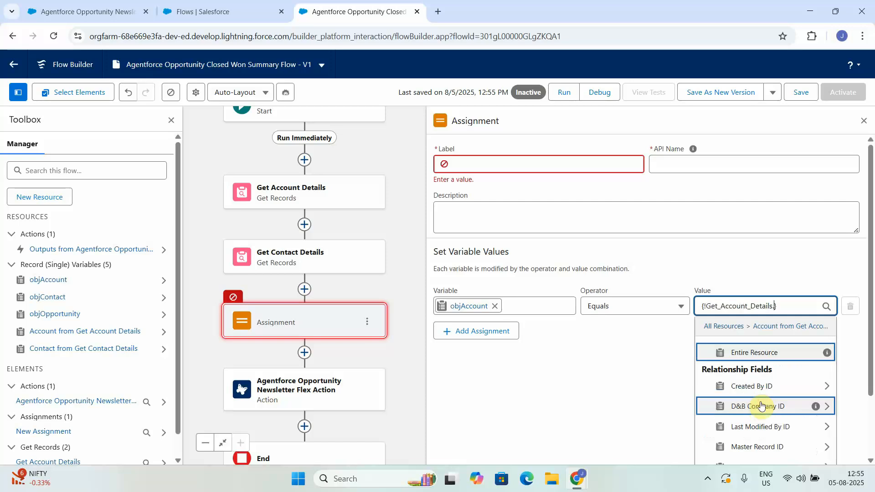
{"action": "left_click", "coordinate": [676, 386]}
Add a second assignment that sets objContact equal to the entire Contact record from Get Contact Details.
{"action": "left_click", "coordinate": [503, 335]}
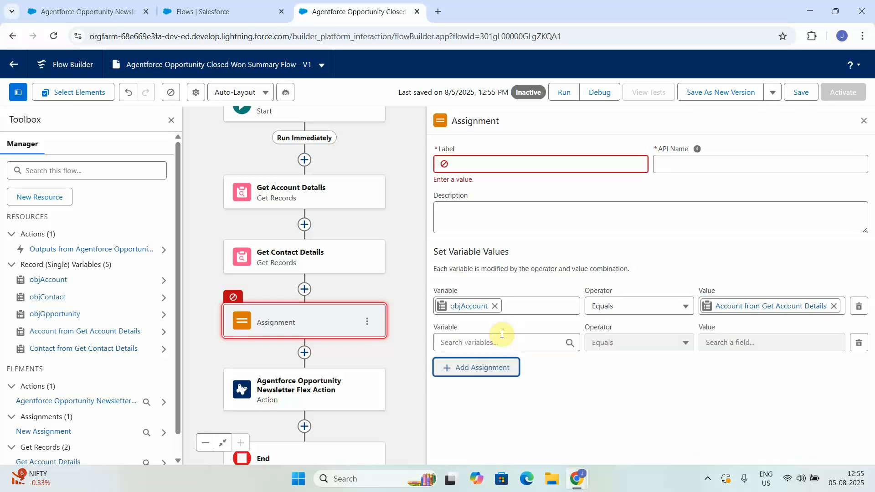
{"action": "left_click", "coordinate": [482, 342]}
{"action": "type", "text": "obj"}
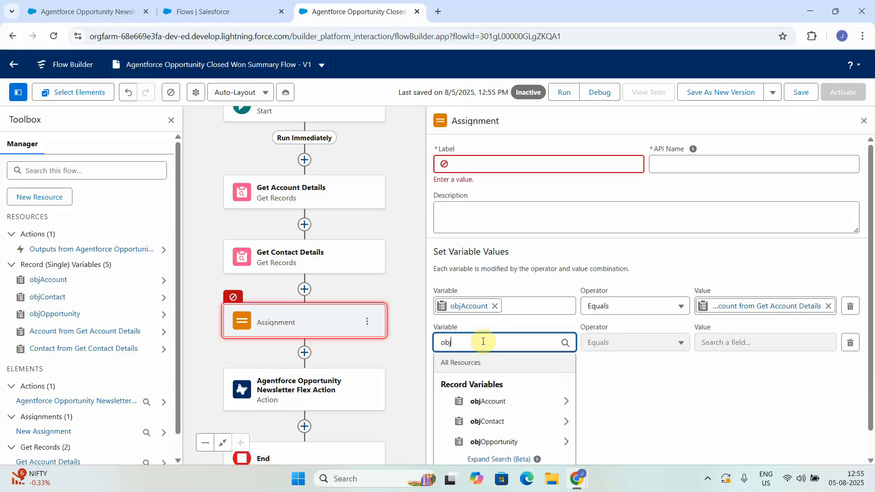
{"action": "left_click", "coordinate": [478, 424]}
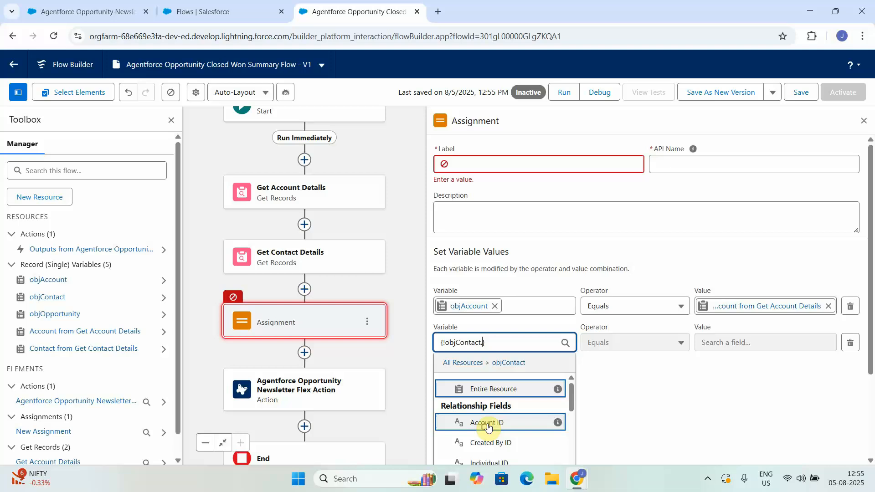
{"action": "left_click", "coordinate": [644, 416]}
{"action": "left_click", "coordinate": [737, 341]}
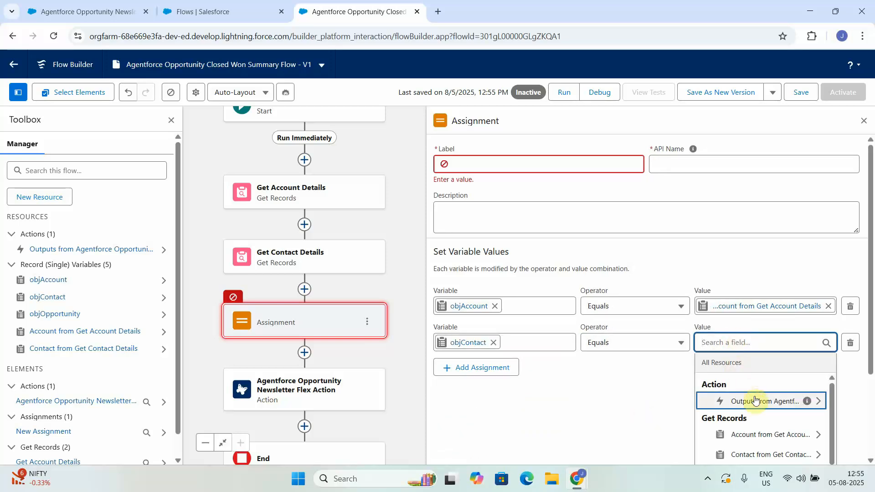
{"action": "right_click", "coordinate": [765, 455]}
{"action": "left_click", "coordinate": [780, 455]}
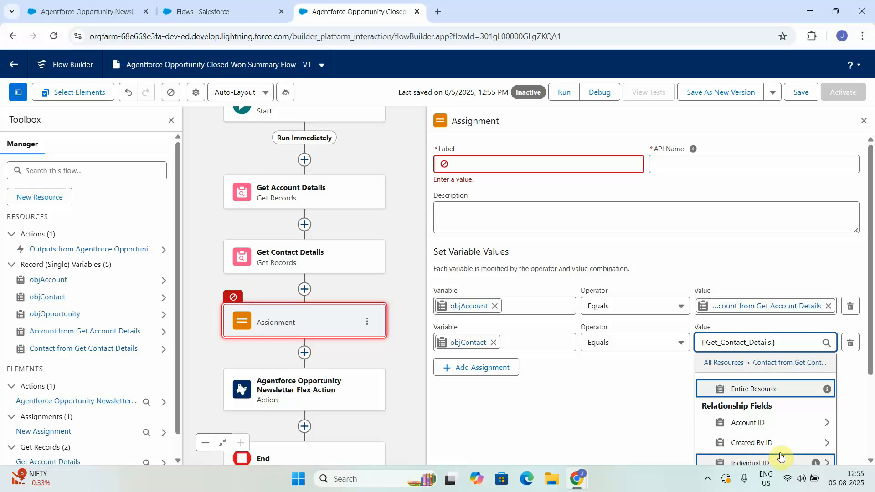
{"action": "left_click", "coordinate": [598, 407]}
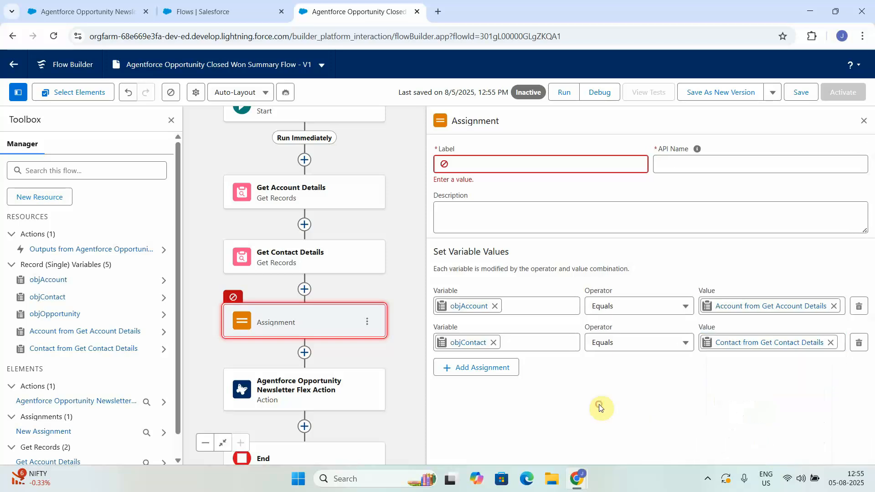
Add a third assignment that sets objOpportunity equal to the Triggering Opportunity record.
{"action": "left_click", "coordinate": [483, 373]}
{"action": "left_click", "coordinate": [475, 372]}
{"action": "type", "text": "ob"}
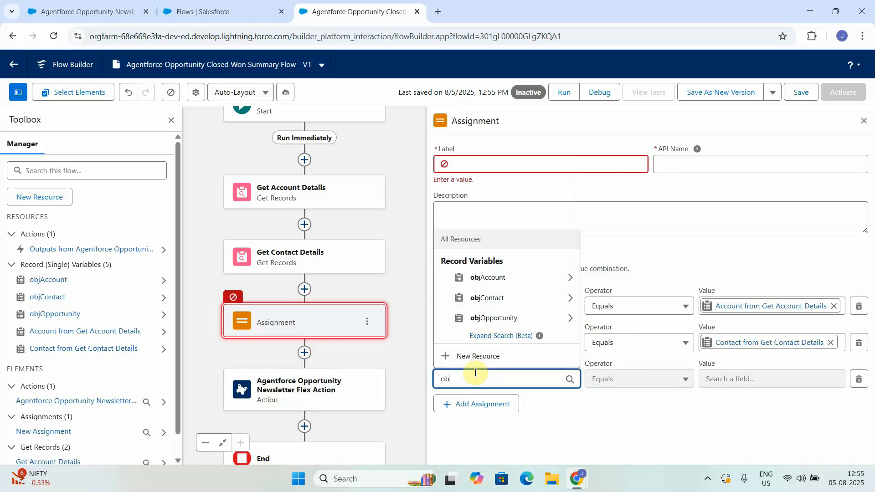
{"action": "left_click", "coordinate": [476, 318]}
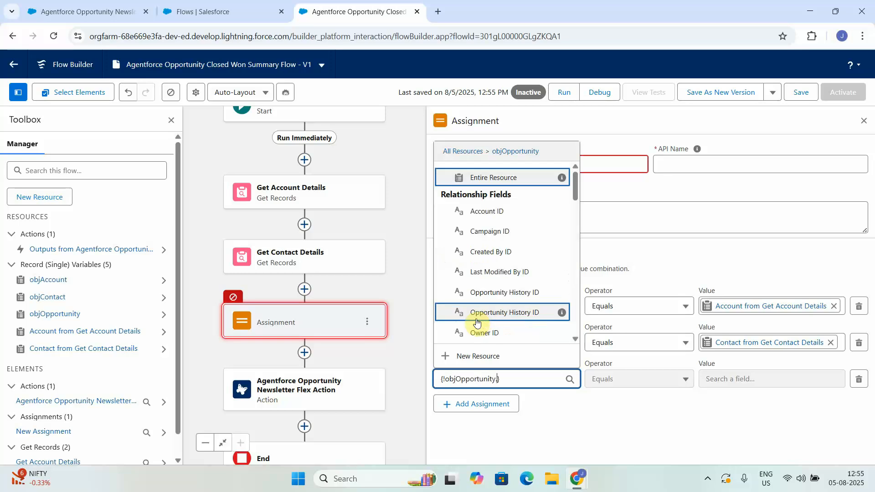
{"action": "left_click", "coordinate": [597, 433]}
{"action": "left_click", "coordinate": [736, 382]}
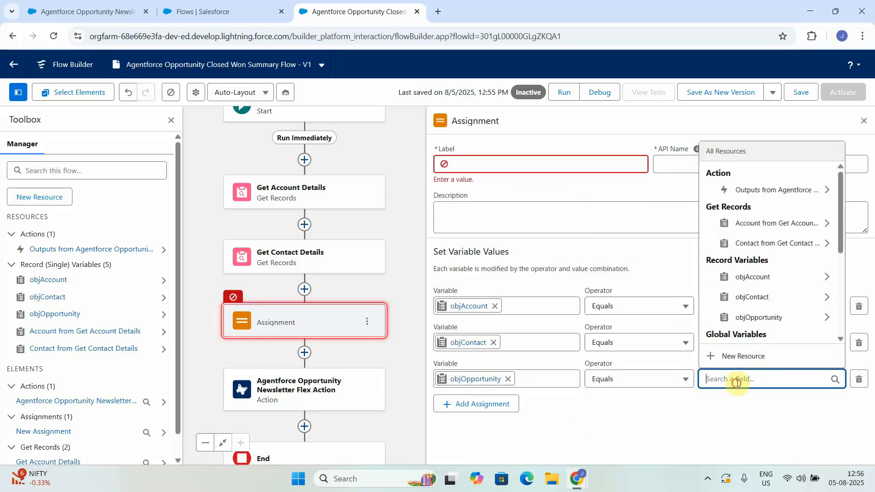
{"action": "type", "text": "trig"}
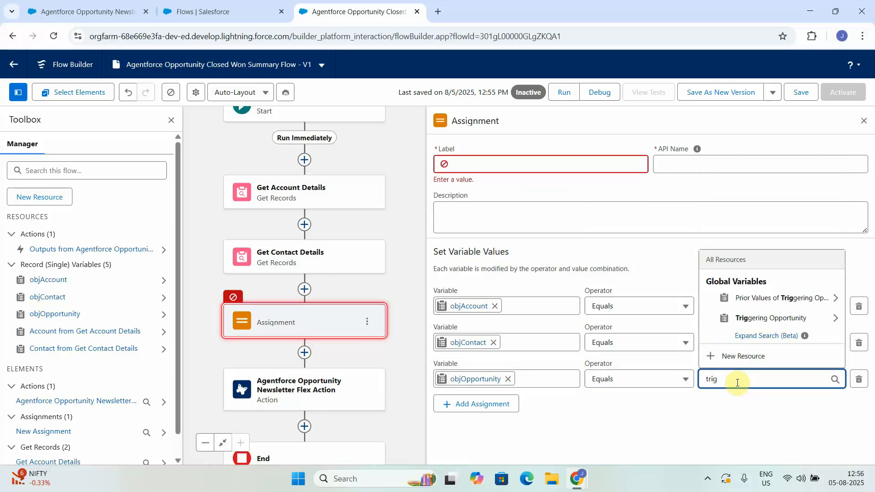
{"action": "left_click", "coordinate": [754, 322]}
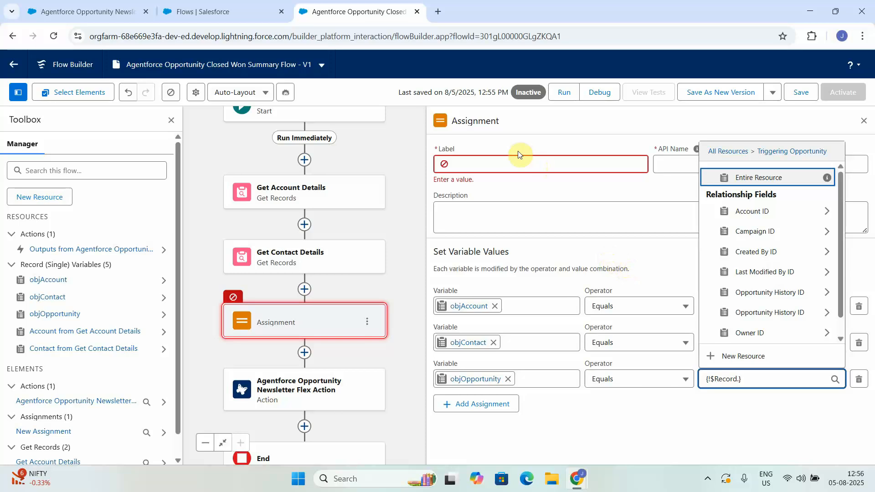
Label the Assignment element "Assign Records to variable", save the flow and close the element's settings.
{"action": "left_click", "coordinate": [513, 167]}
{"action": "type", "text": "Assign Records to variable"}
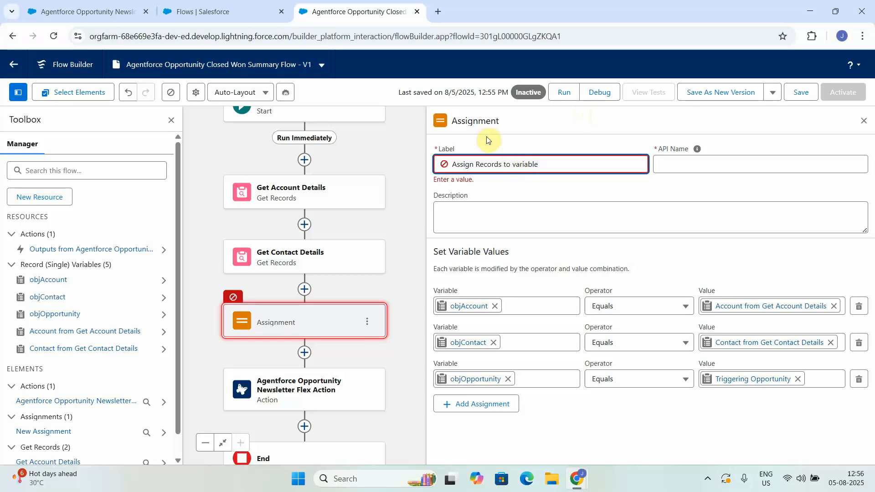
{"action": "left_click", "coordinate": [796, 93]}
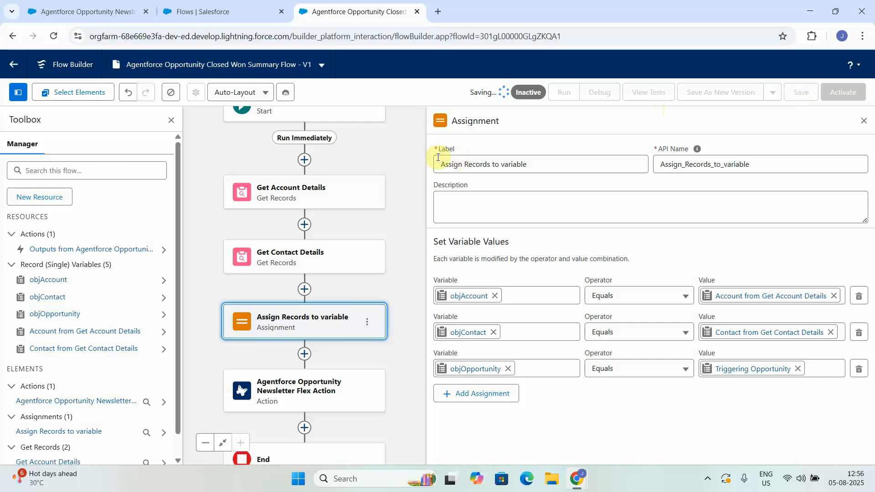
{"action": "left_click", "coordinate": [864, 121]}
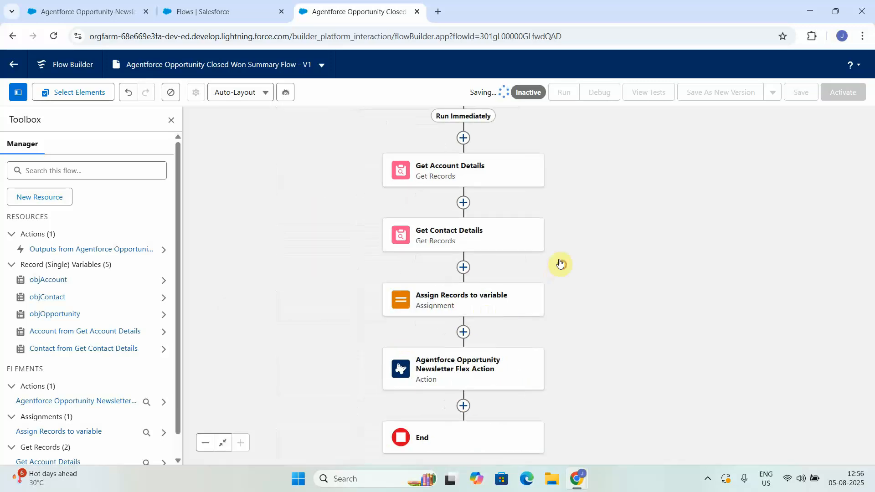
Add an Update Triggering Record element after the Agentforce Opportunity Newsletter Flex Action and label it "Update Opportunity Summary".
{"action": "left_click_drag", "start_coordinate": [582, 323], "coordinate": [559, 164]}
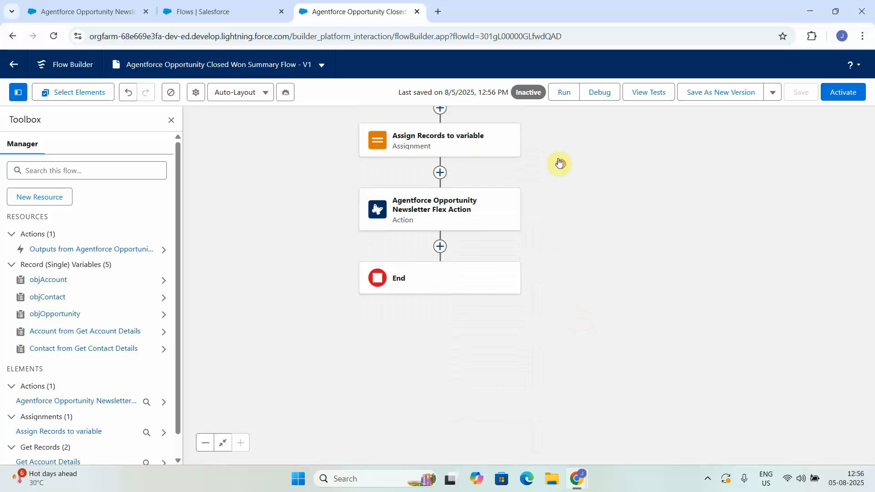
{"action": "left_click", "coordinate": [440, 247]}
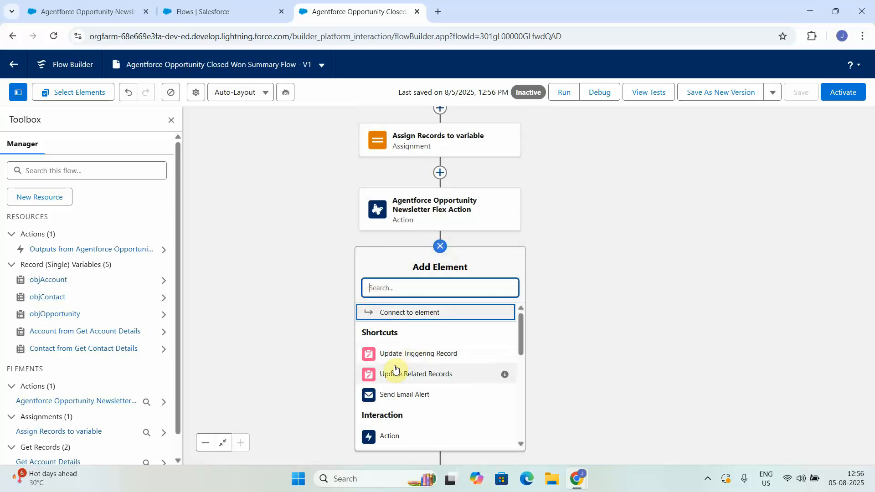
{"action": "left_click", "coordinate": [419, 354]}
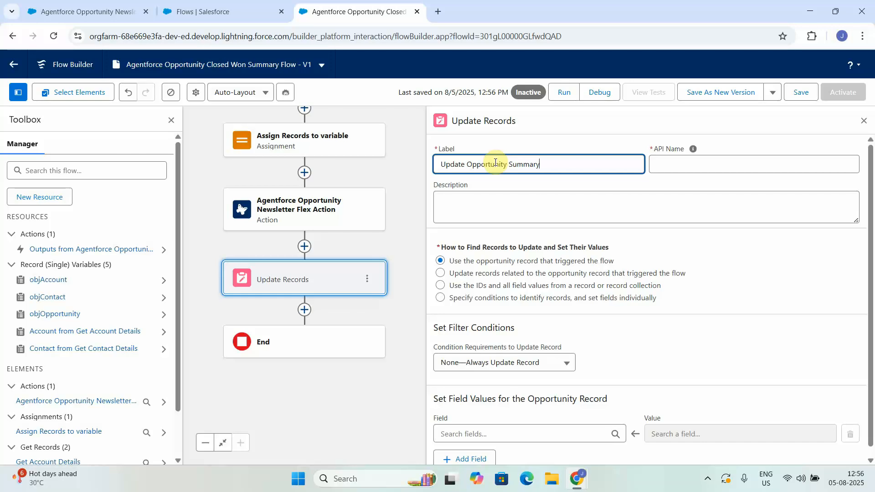
Set the Opportunity Summary field to the Prompt Response output of the Agentforce Opportunity Newsletter Flex Action.
{"action": "left_click", "coordinate": [485, 430]}
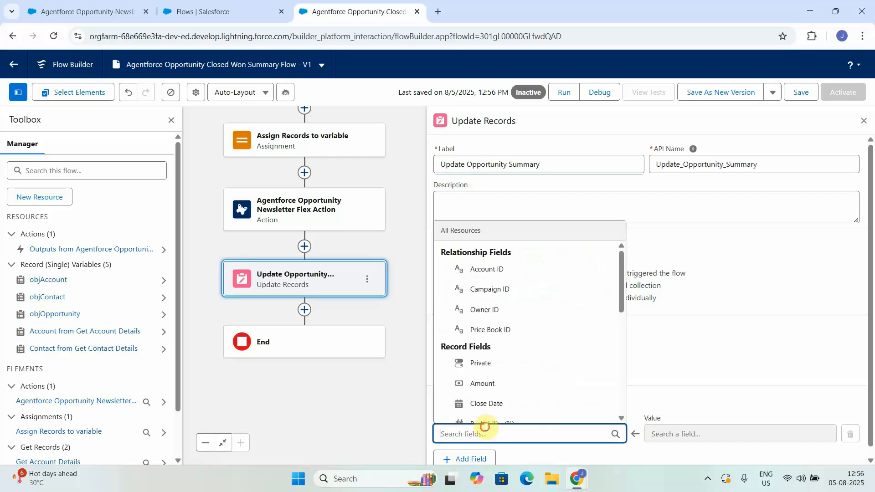
{"action": "type", "text": "opp"}
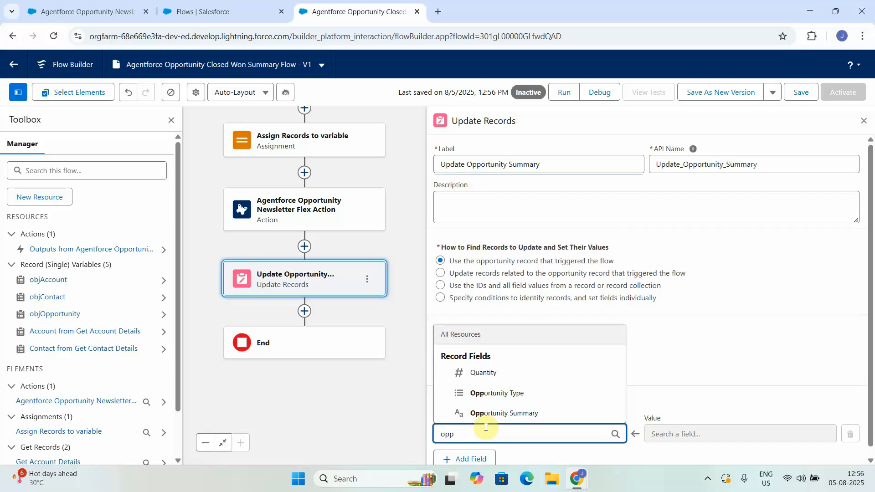
{"action": "left_click", "coordinate": [519, 412]}
{"action": "left_click", "coordinate": [696, 430]}
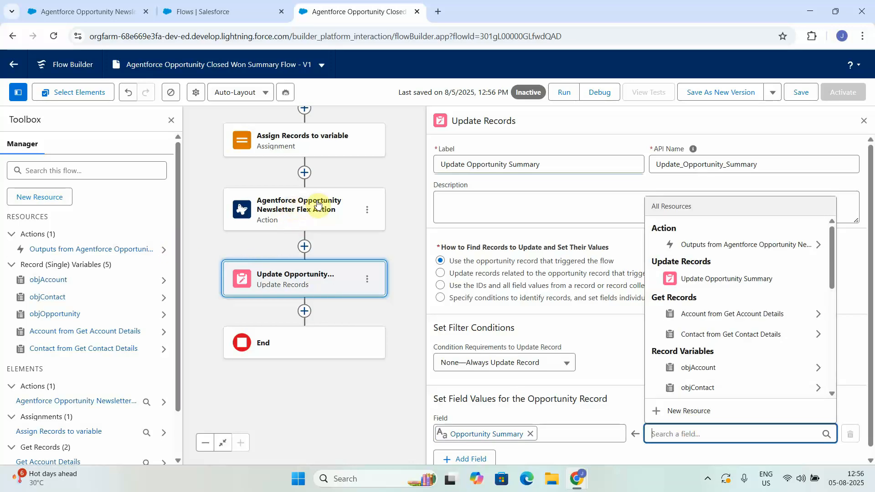
{"action": "left_click", "coordinate": [731, 246]}
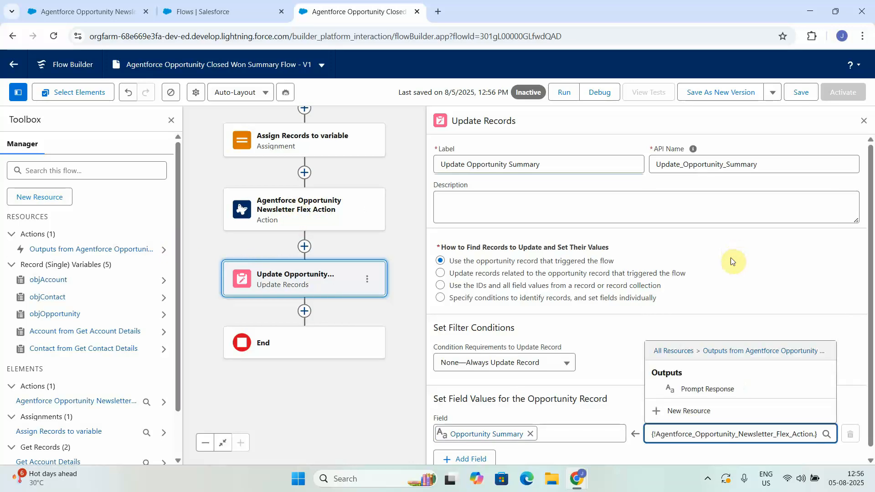
{"action": "left_click", "coordinate": [710, 388]}
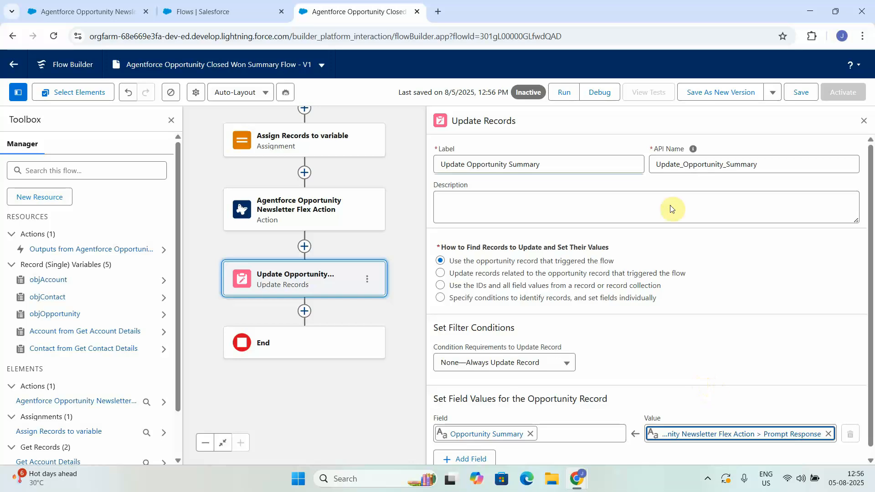
Save the Agentforce Opportunity Closed Won Summary Flow and activate it.
{"action": "left_click", "coordinate": [798, 96]}
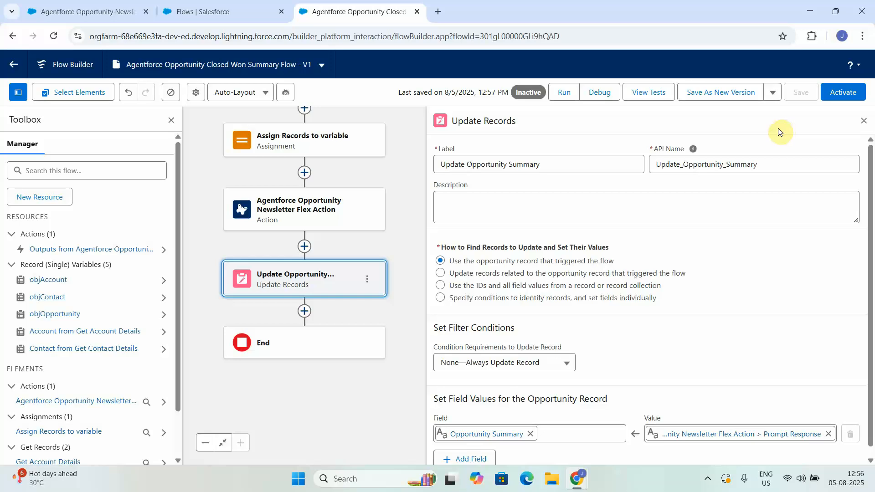
{"action": "left_click", "coordinate": [842, 91]}
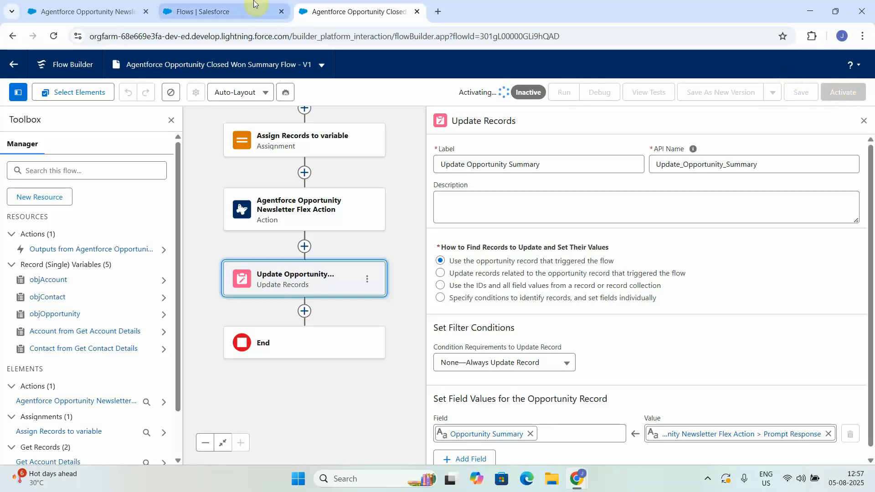
Show the All Opportunities list view in the Flows browser tab and open the Express Logistics Portable Truck Generators opportunity.
{"action": "left_click", "coordinate": [85, 5]}
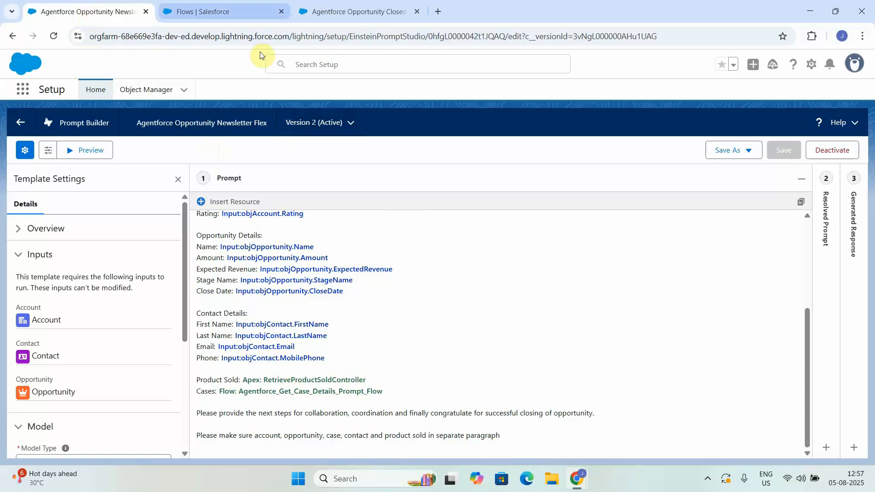
{"action": "left_click", "coordinate": [221, 12]}
{"action": "left_click", "coordinate": [22, 90]}
{"action": "type", "text": "opp"}
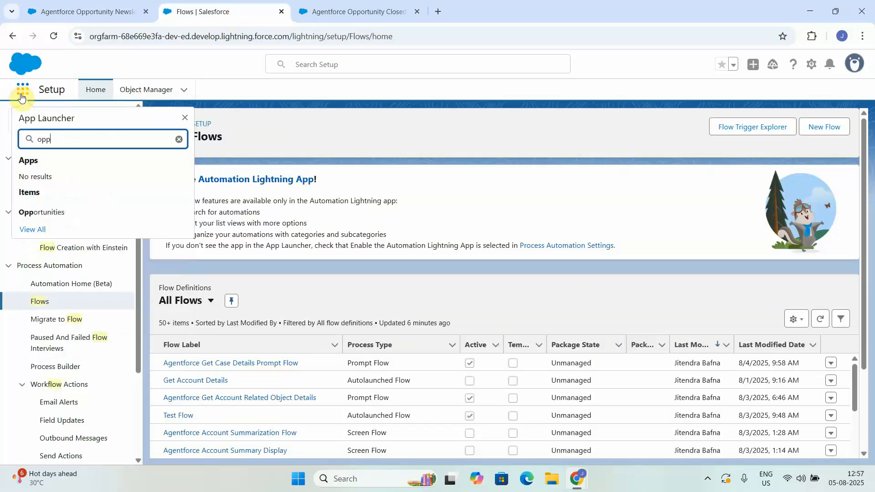
{"action": "left_click", "coordinate": [34, 212]}
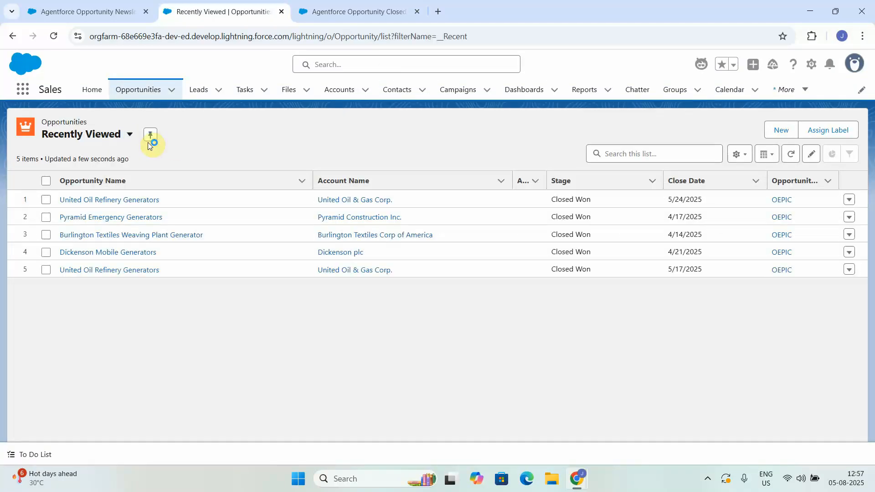
{"action": "left_click", "coordinate": [128, 134]}
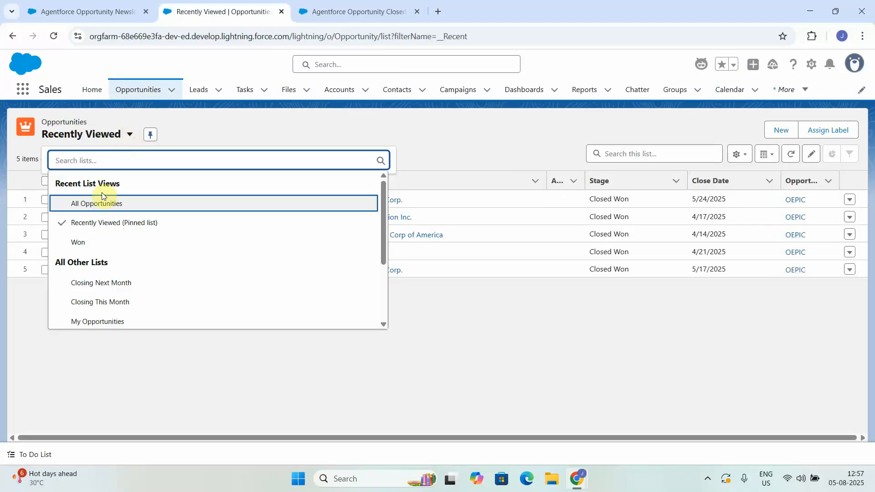
{"action": "left_click", "coordinate": [114, 206]}
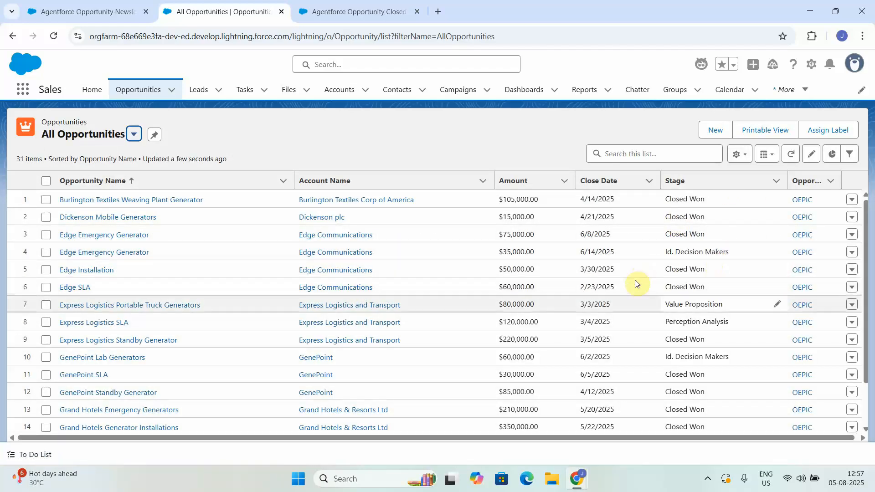
{"action": "left_click", "coordinate": [119, 308]}
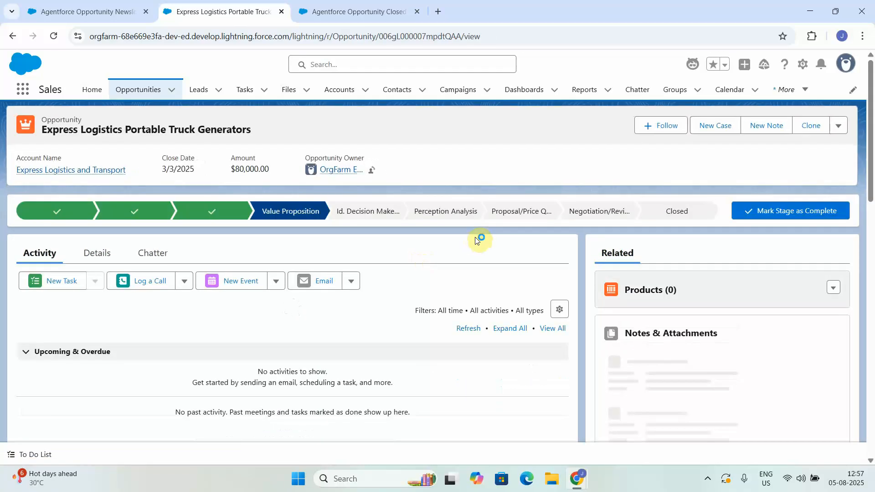
{"action": "left_click", "coordinate": [679, 211]}
{"action": "left_click", "coordinate": [776, 211]}
{"action": "left_click", "coordinate": [411, 251]}
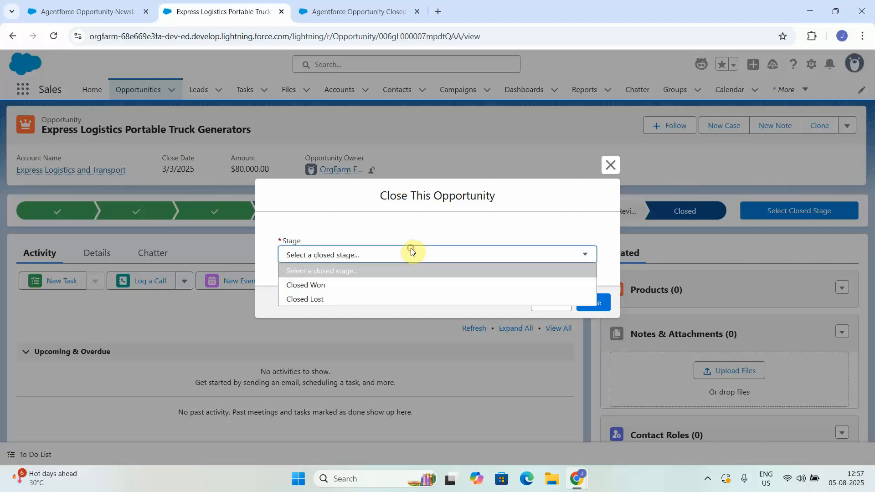
{"action": "left_click", "coordinate": [563, 227]}
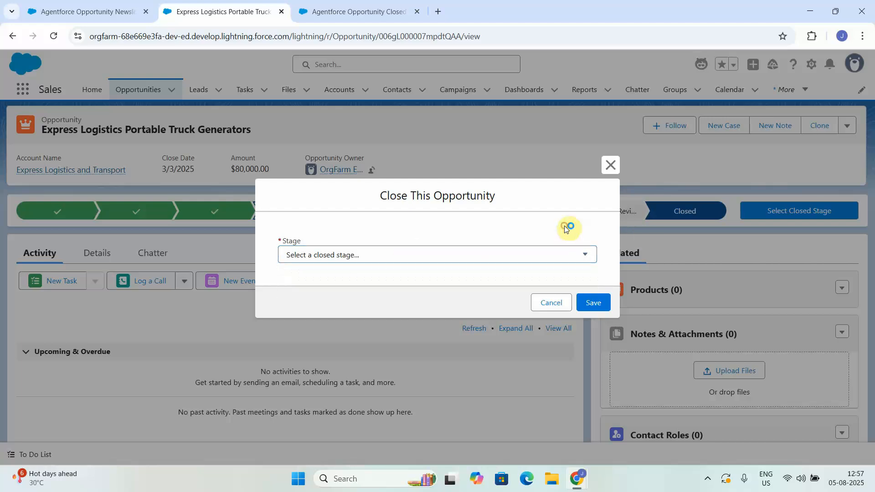
{"action": "left_click", "coordinate": [553, 300]}
Set the Express Logistics Portable Truck Generators opportunity's stage to Closed Won and compare its Opportunity Summary in the details before and after.
{"action": "left_click", "coordinate": [93, 253]}
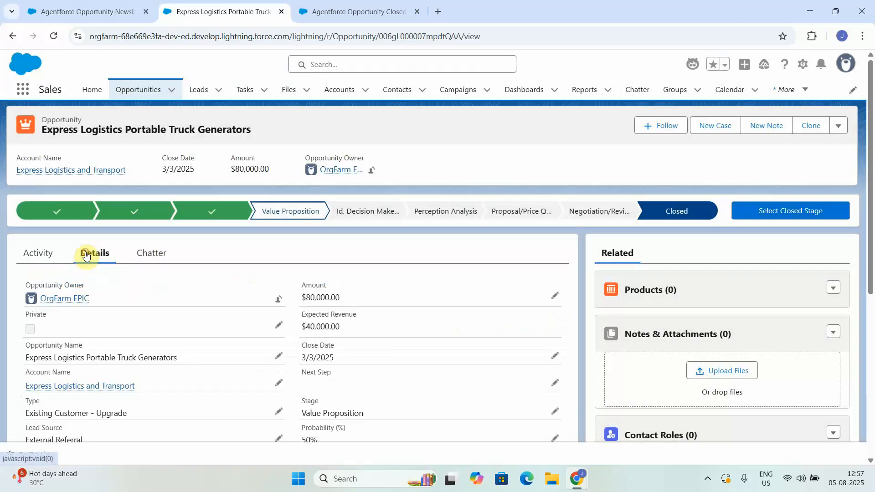
{"action": "scroll", "coordinate": [868, 321], "scroll_direction": "down", "scroll_amount": 5}
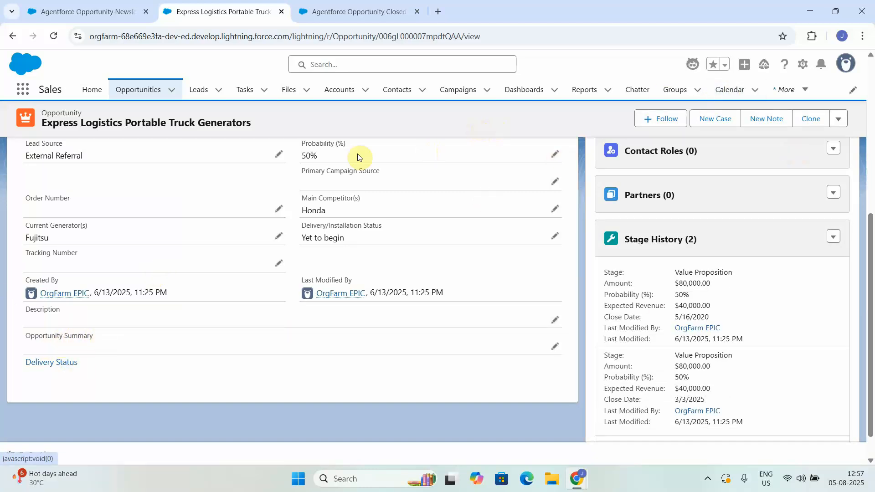
{"action": "scroll", "coordinate": [868, 120], "scroll_direction": "up", "scroll_amount": 5}
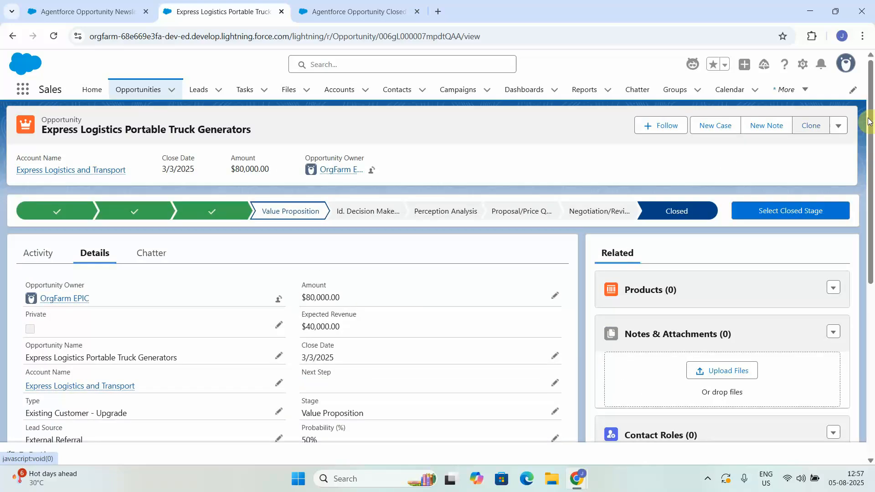
{"action": "left_click", "coordinate": [761, 209]}
{"action": "left_click", "coordinate": [332, 259]}
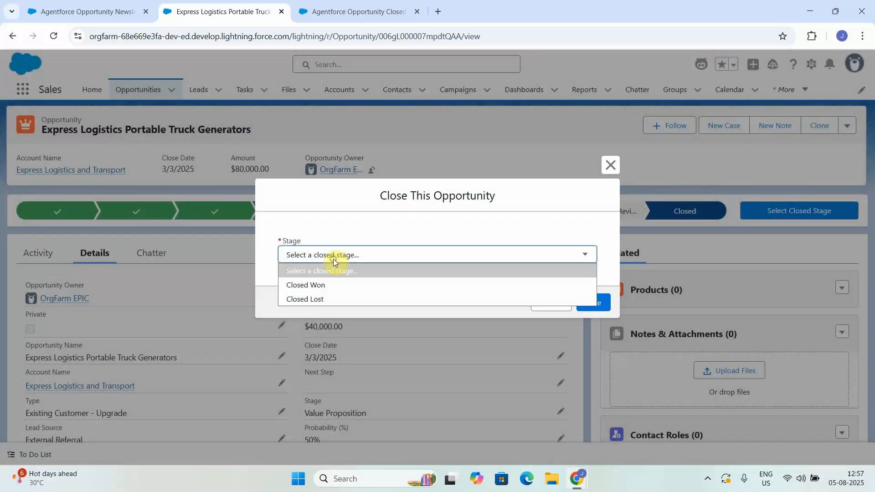
{"action": "left_click", "coordinate": [324, 285]}
{"action": "left_click", "coordinate": [592, 302]}
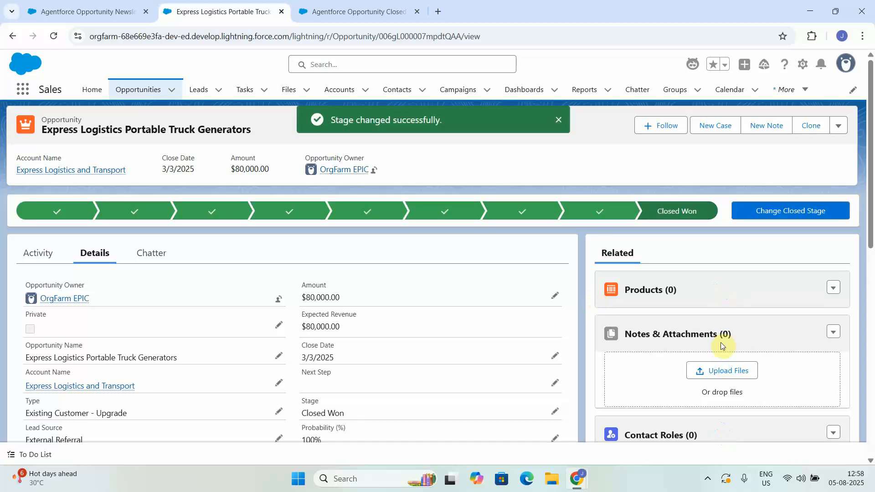
{"action": "scroll", "coordinate": [848, 362], "scroll_direction": "down", "scroll_amount": 8}
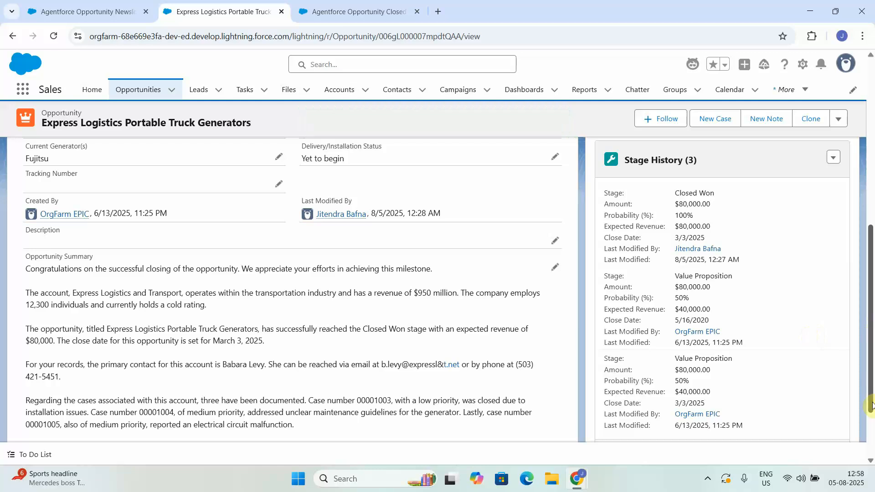
{"action": "scroll", "coordinate": [870, 423], "scroll_direction": "down", "scroll_amount": 2}
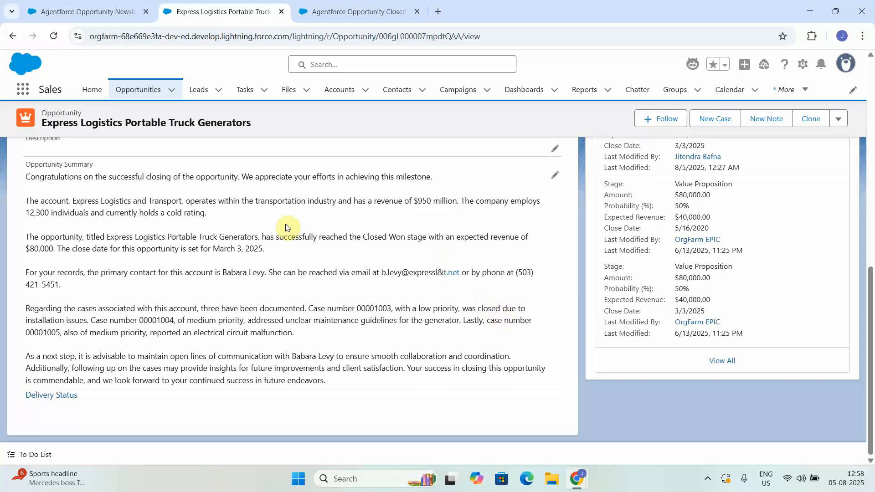
{"action": "left_click", "coordinate": [872, 168]}
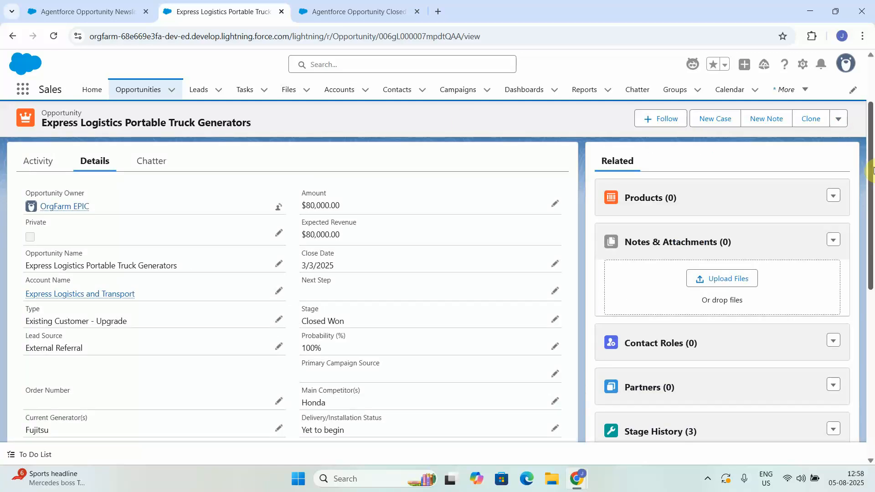
{"action": "left_click", "coordinate": [871, 81]}
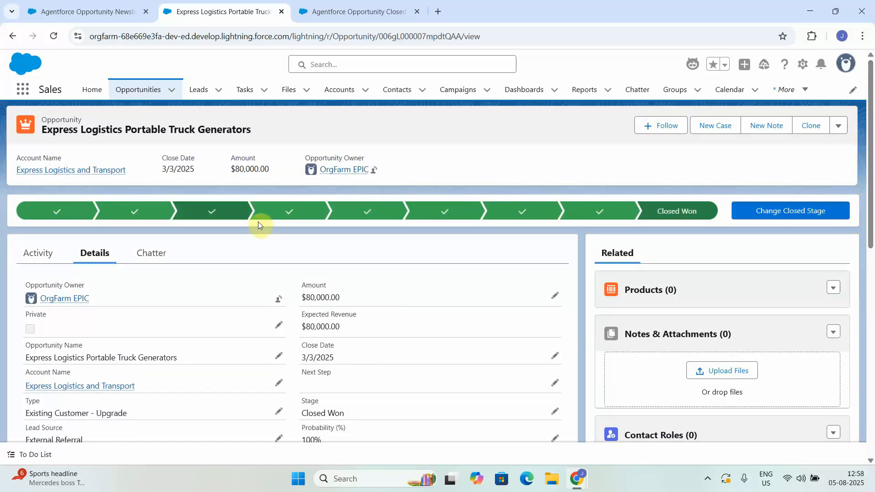
Show the All Opportunities list view and open the details of the $35,000 Edge Emergency Generator opportunity.
{"action": "left_click", "coordinate": [147, 91]}
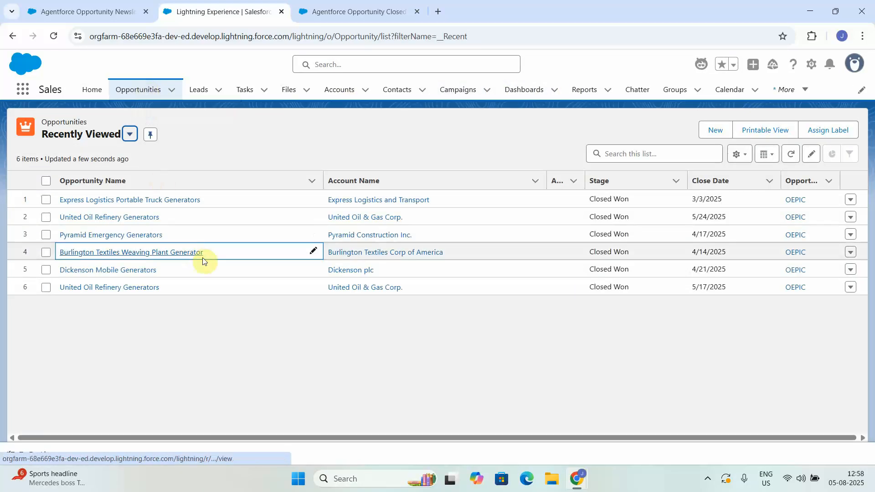
{"action": "left_click", "coordinate": [130, 137]}
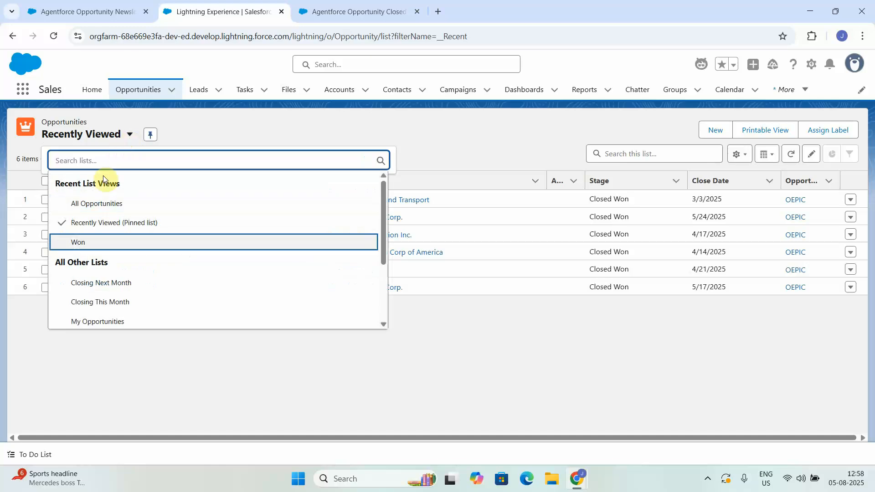
{"action": "left_click", "coordinate": [106, 203]}
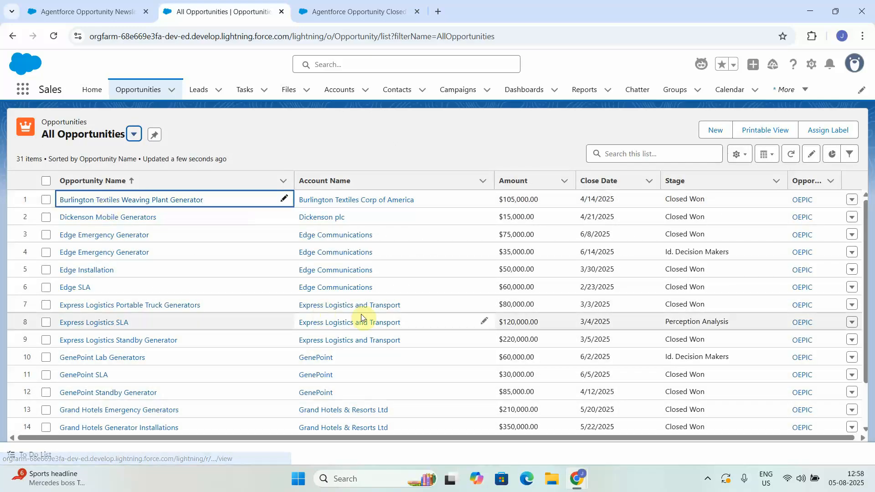
{"action": "left_click", "coordinate": [133, 254]}
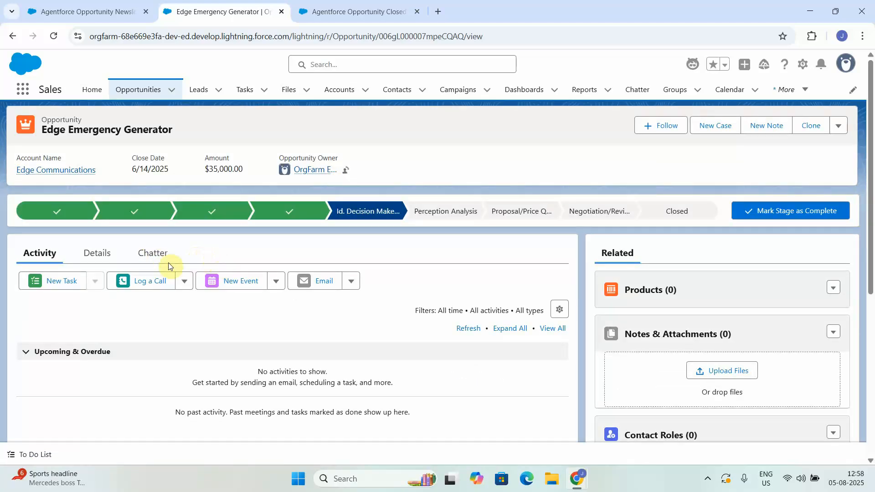
{"action": "left_click", "coordinate": [94, 256]}
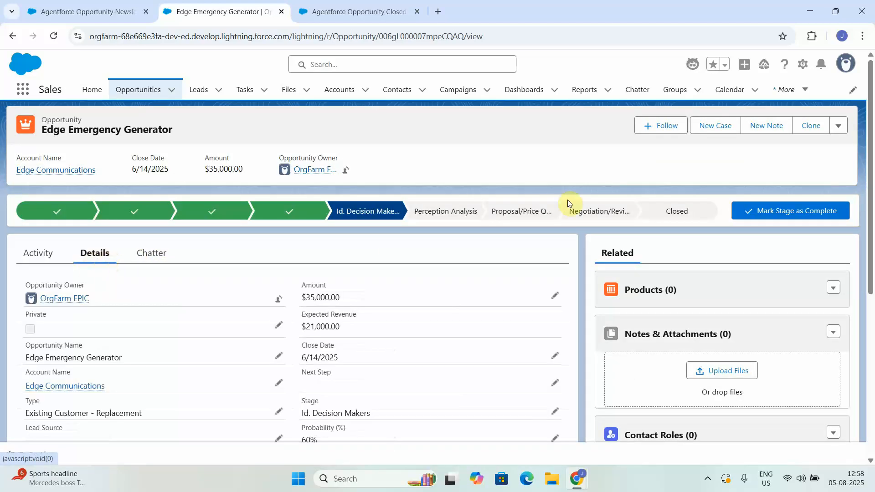
Advance the Edge Emergency Generator opportunity to Perception Analysis and on to Proposal/Price Quote, checking its Opportunity Summary in between.
{"action": "left_click", "coordinate": [444, 210]}
{"action": "left_click", "coordinate": [757, 210]}
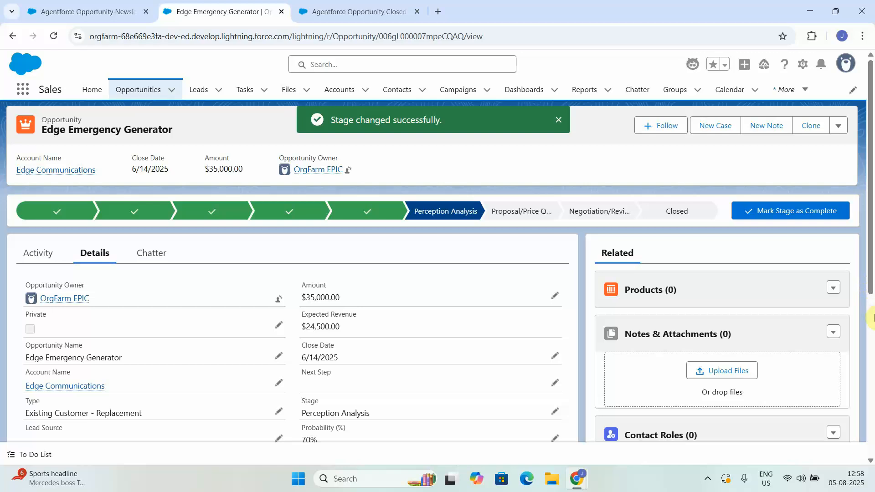
{"action": "scroll", "coordinate": [871, 323], "scroll_direction": "down", "scroll_amount": 6}
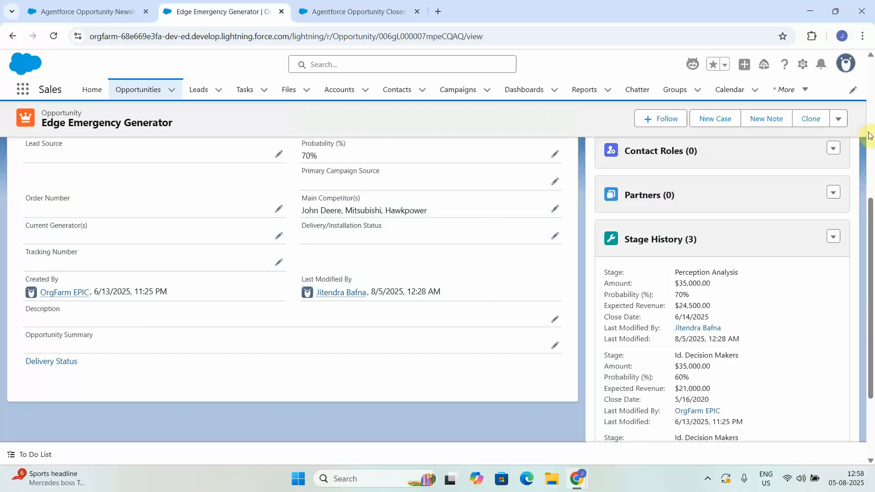
{"action": "scroll", "coordinate": [865, 133], "scroll_direction": "up", "scroll_amount": 6}
{"action": "left_click", "coordinate": [753, 210]}
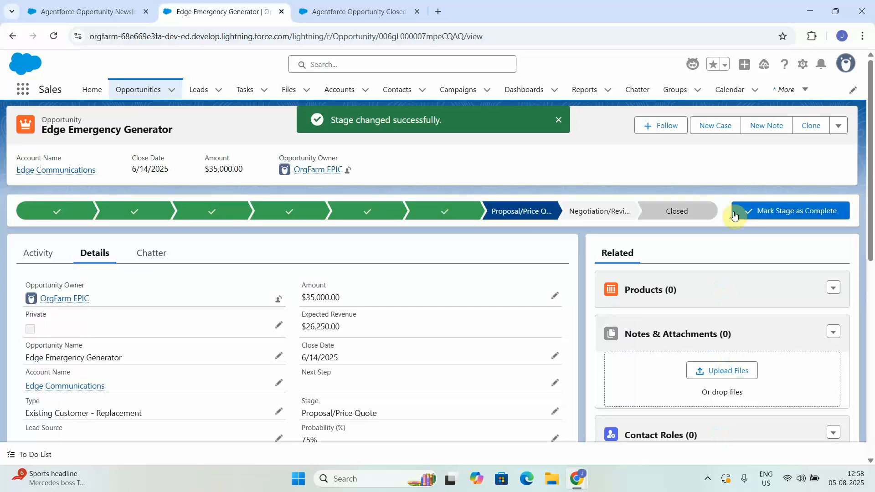
Close the Edge Emergency Generator opportunity as Closed Lost and check its Opportunity Summary field.
{"action": "left_click", "coordinate": [677, 209]}
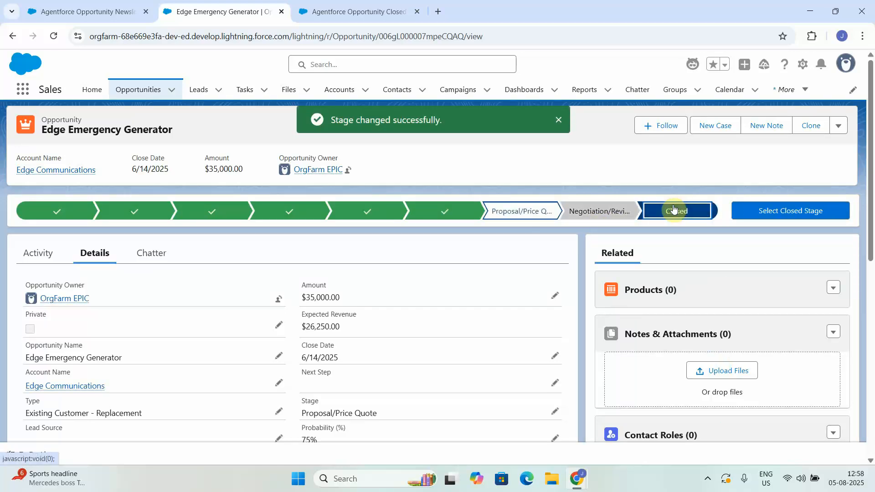
{"action": "left_click", "coordinate": [769, 211]}
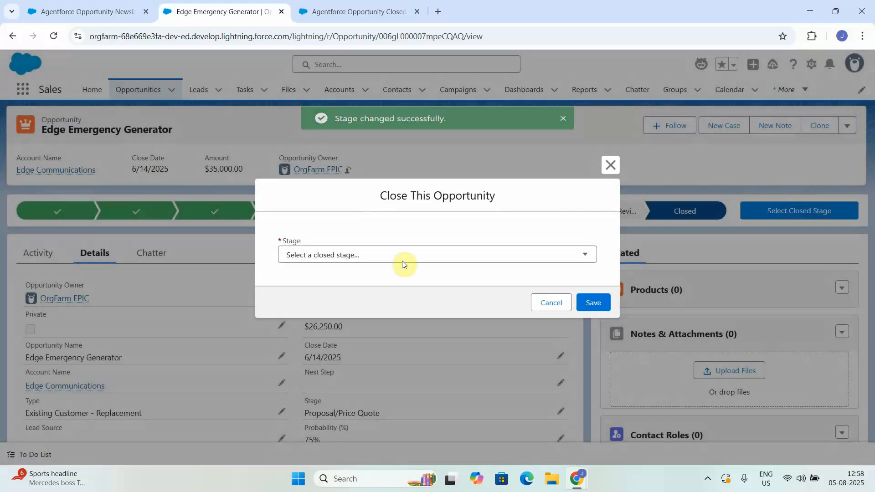
{"action": "left_click", "coordinate": [390, 254]}
{"action": "left_click", "coordinate": [308, 299]}
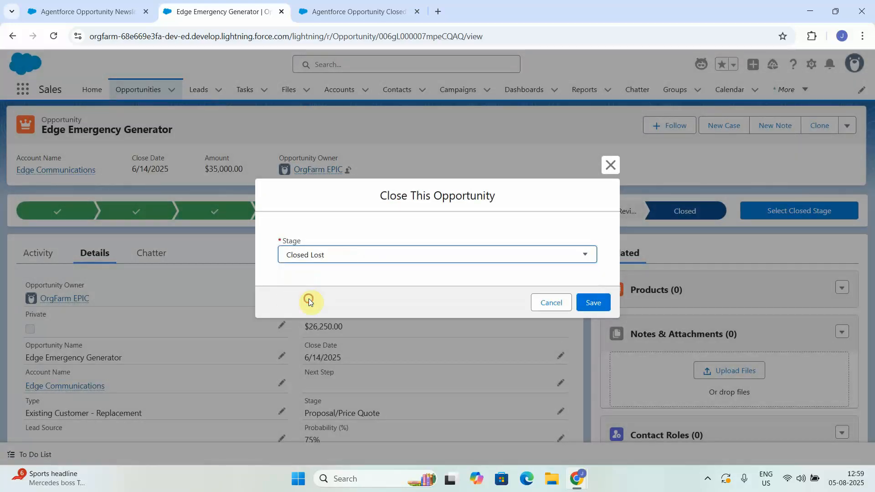
{"action": "left_click", "coordinate": [594, 308]}
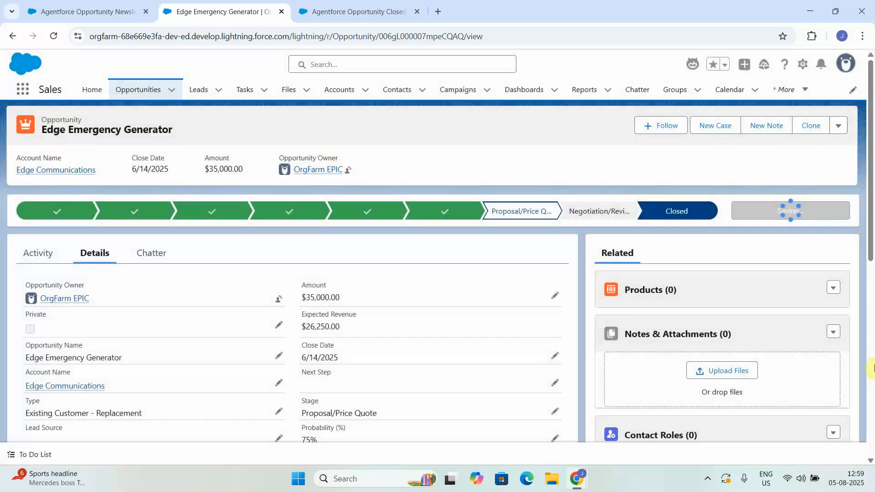
{"action": "scroll", "coordinate": [553, 329], "scroll_direction": "down", "scroll_amount": 10}
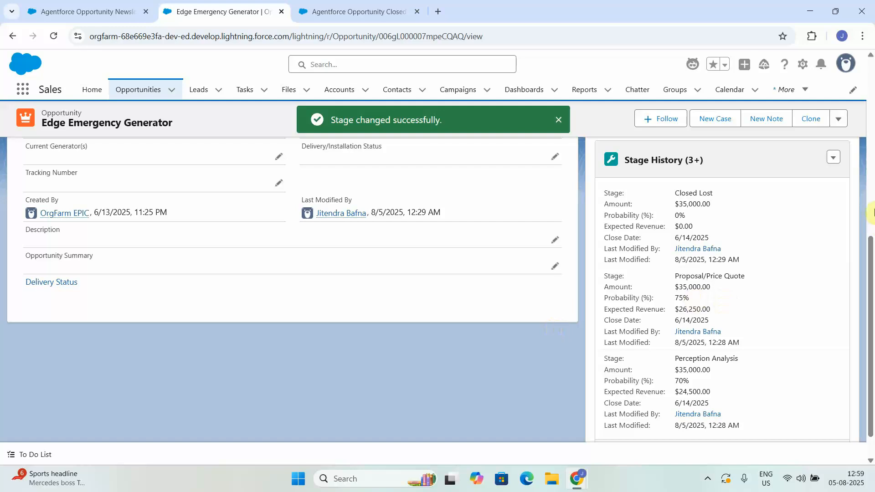
{"action": "scroll", "coordinate": [553, 326], "scroll_direction": "up", "scroll_amount": 10}
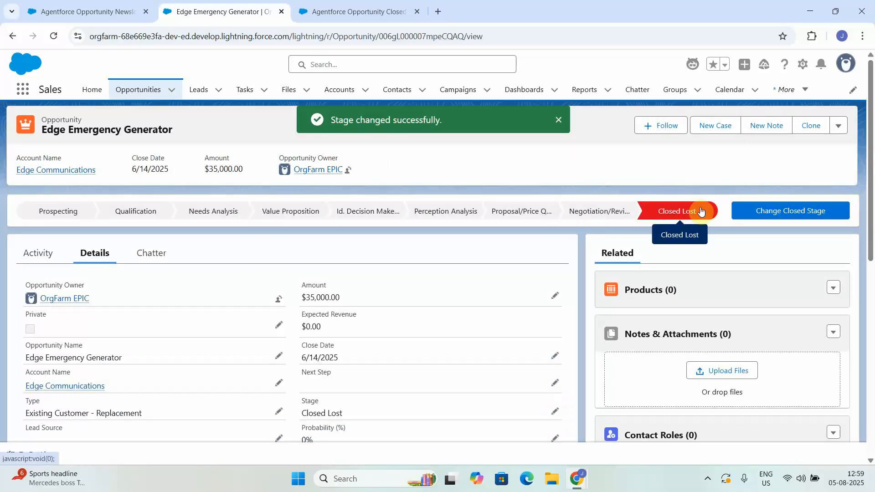
Change the Edge Emergency Generator opportunity's closed stage to Closed Won and review its Opportunity Summary.
{"action": "left_click", "coordinate": [761, 208]}
{"action": "left_click", "coordinate": [436, 255]}
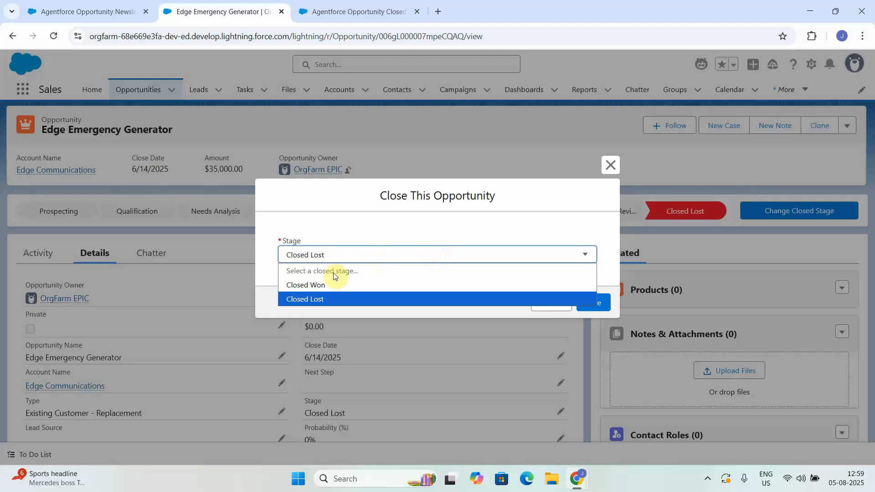
{"action": "left_click", "coordinate": [325, 284]}
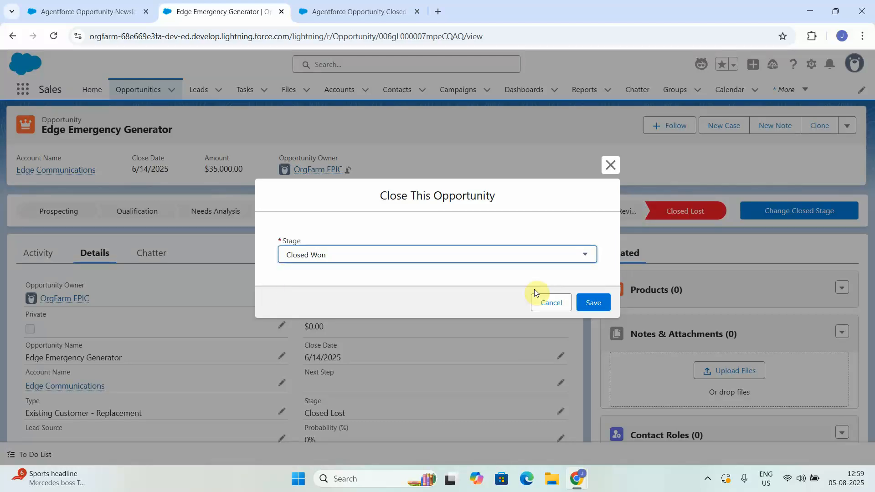
{"action": "left_click", "coordinate": [594, 303]}
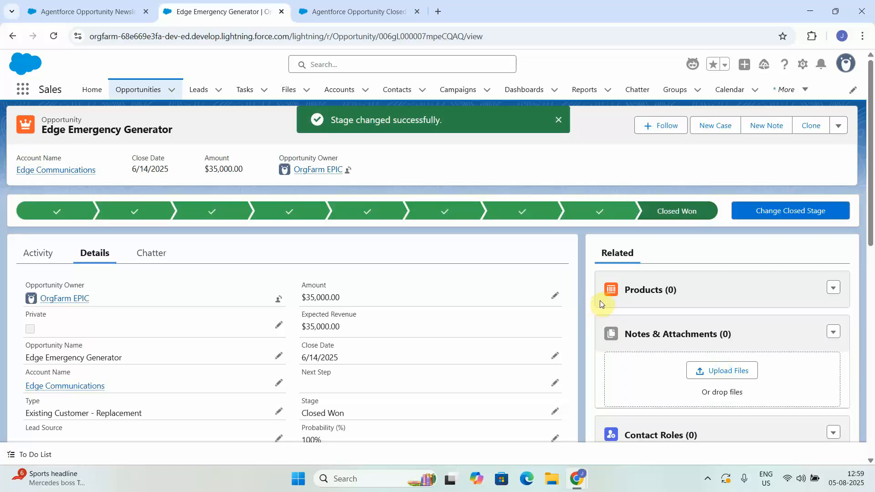
{"action": "scroll", "coordinate": [577, 329], "scroll_direction": "down", "scroll_amount": 8}
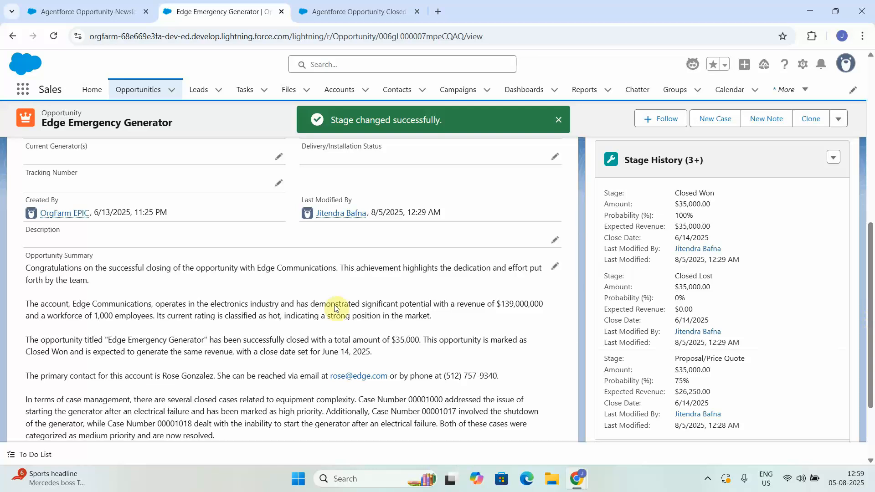
{"action": "left_click", "coordinate": [871, 438]}
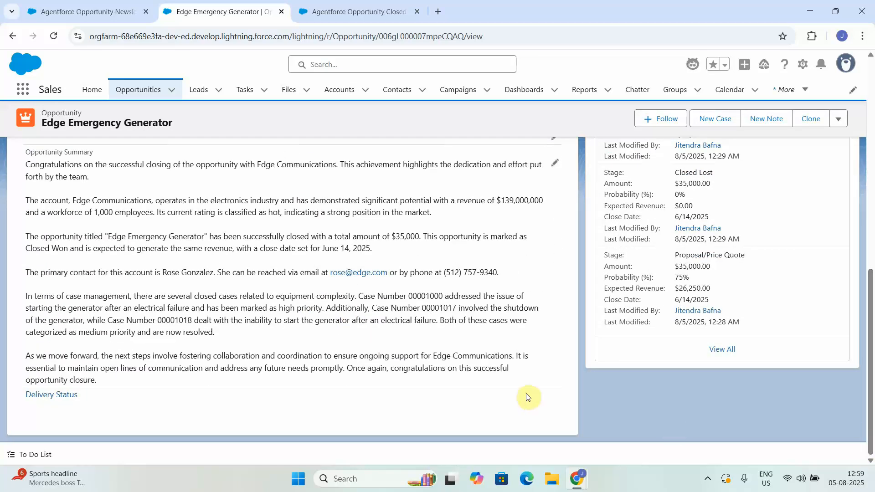